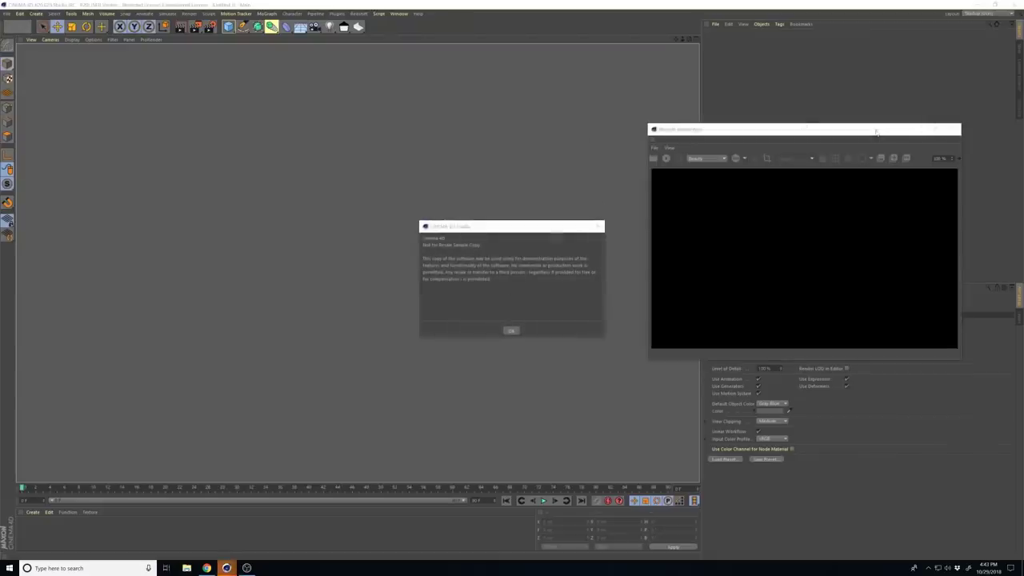
Dismiss the licence notice and close the empty Redshift RenderView window.
click(511, 332)
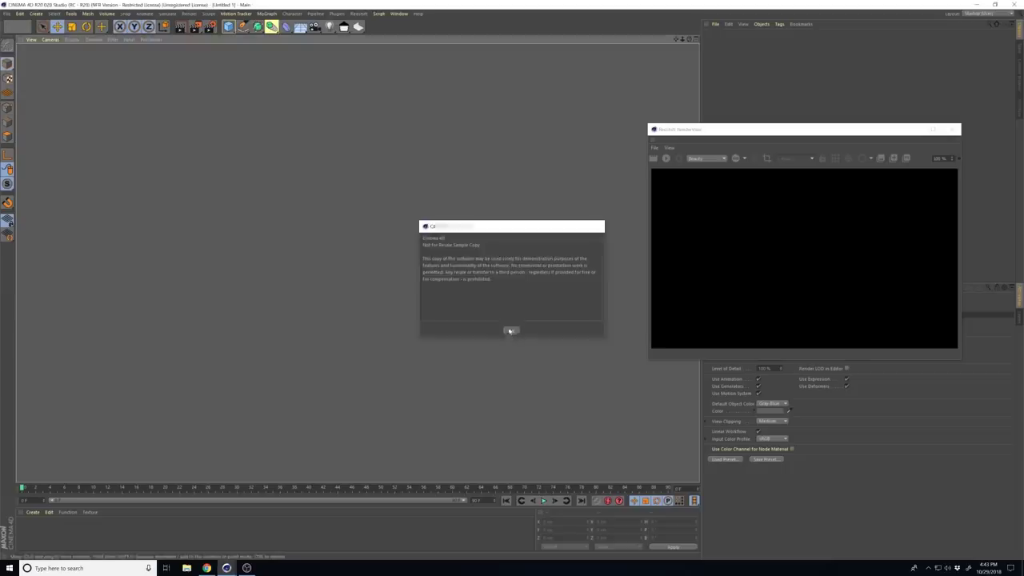
click(954, 129)
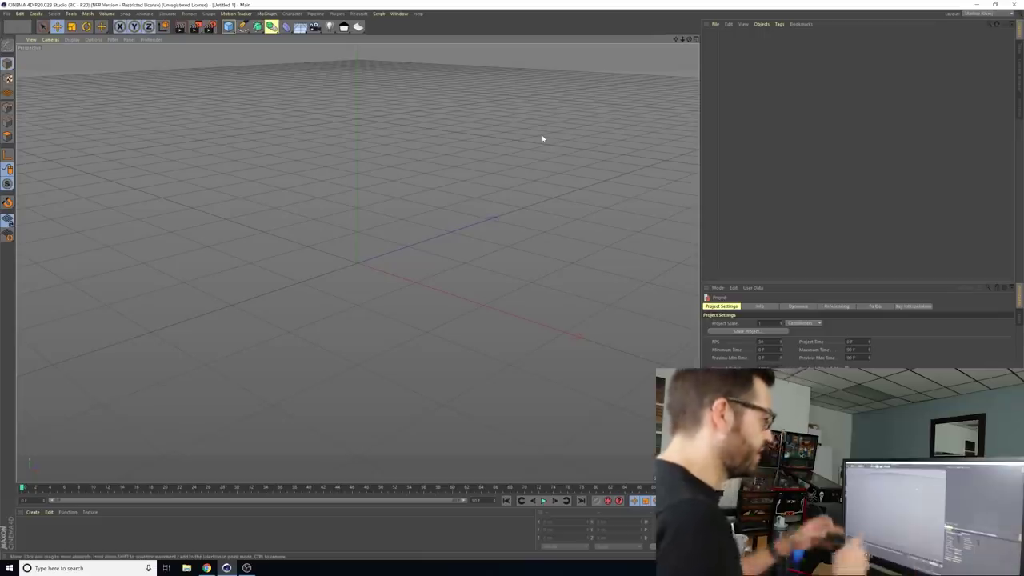
Load the Light Kit Pro 'Cotton Candy Magic Hour' preset from the Light Kit Browser into the scene.
click(337, 14)
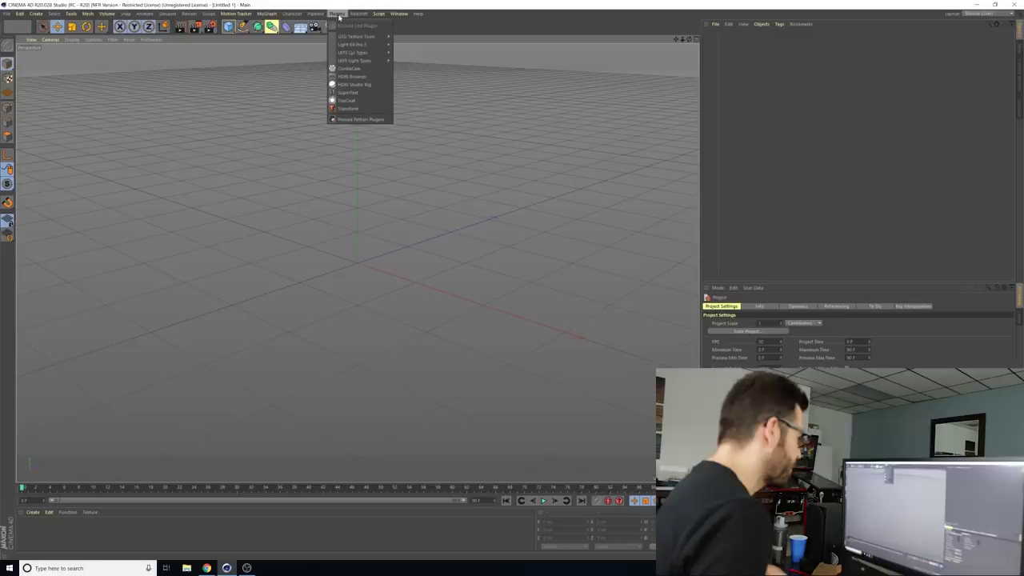
mouse_move(345, 53)
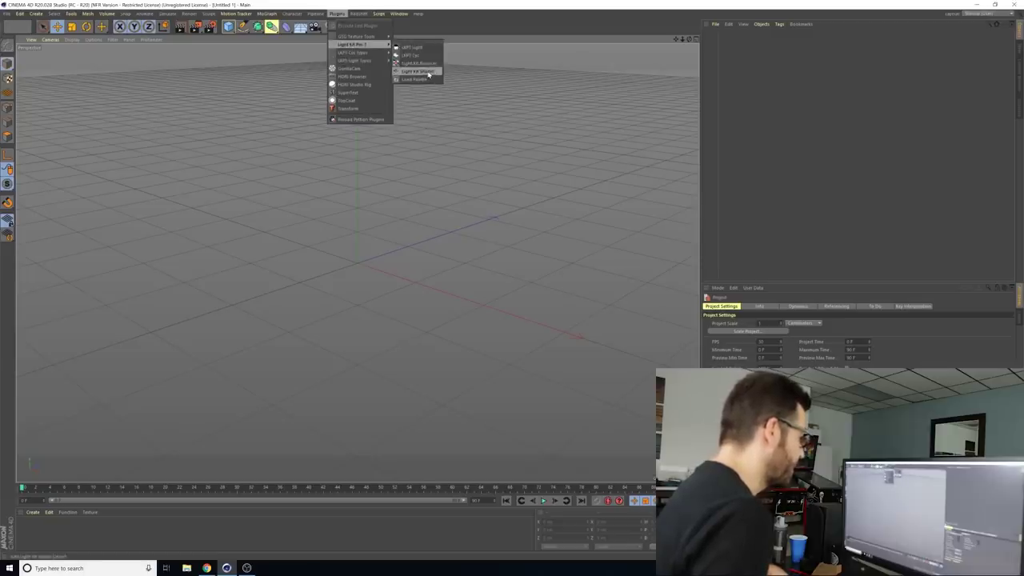
click(430, 67)
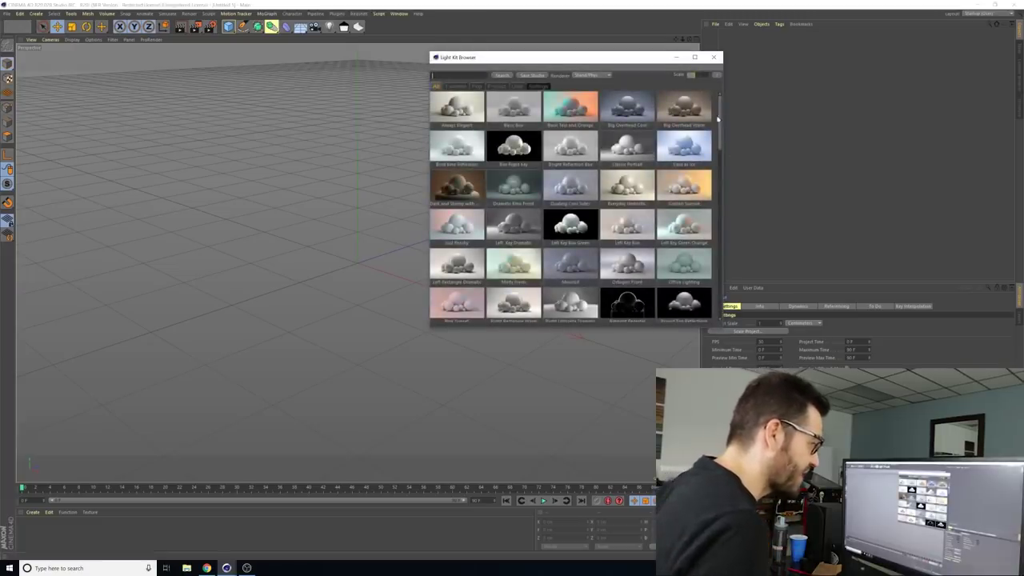
drag(719, 114, 686, 182)
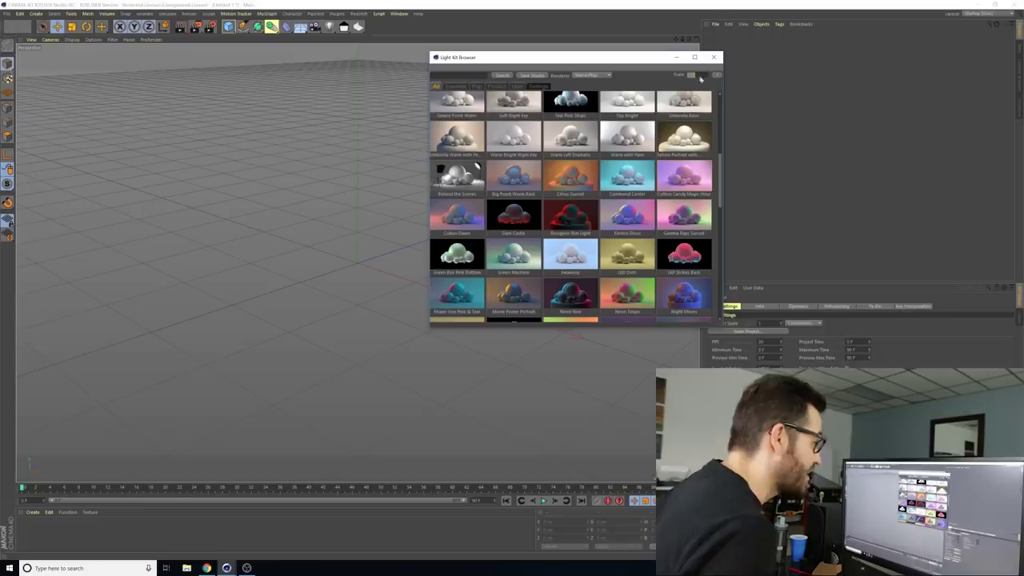
drag(697, 85, 700, 47)
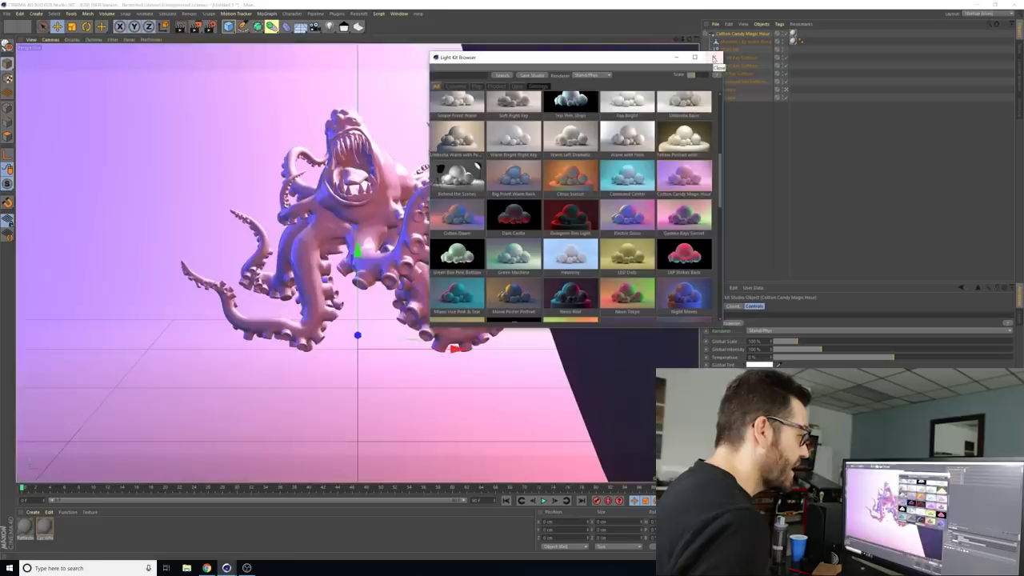
Close the Light Kit Browser, select the scene Camera, and orbit in to frame the monster front-on.
click(715, 58)
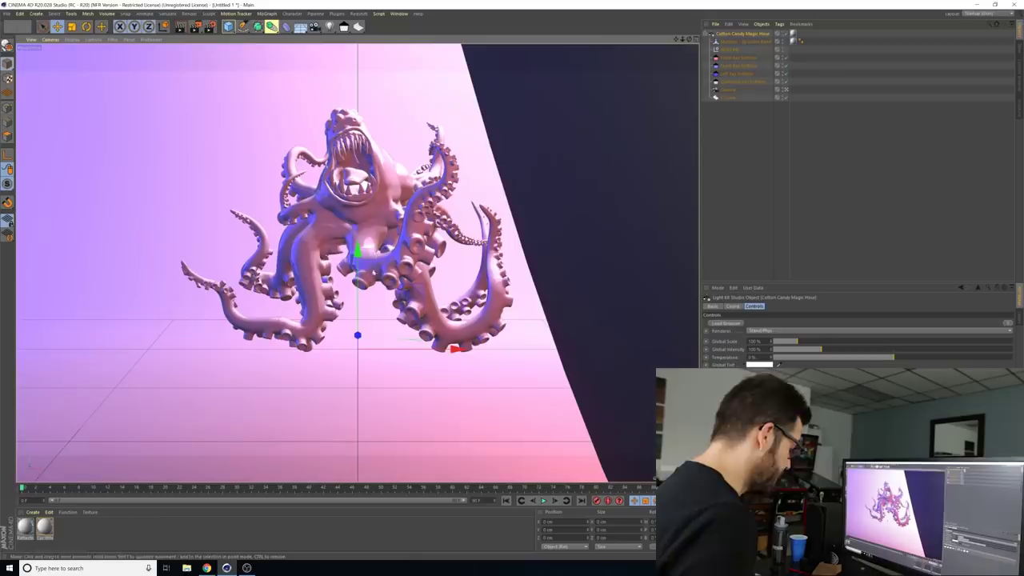
click(759, 90)
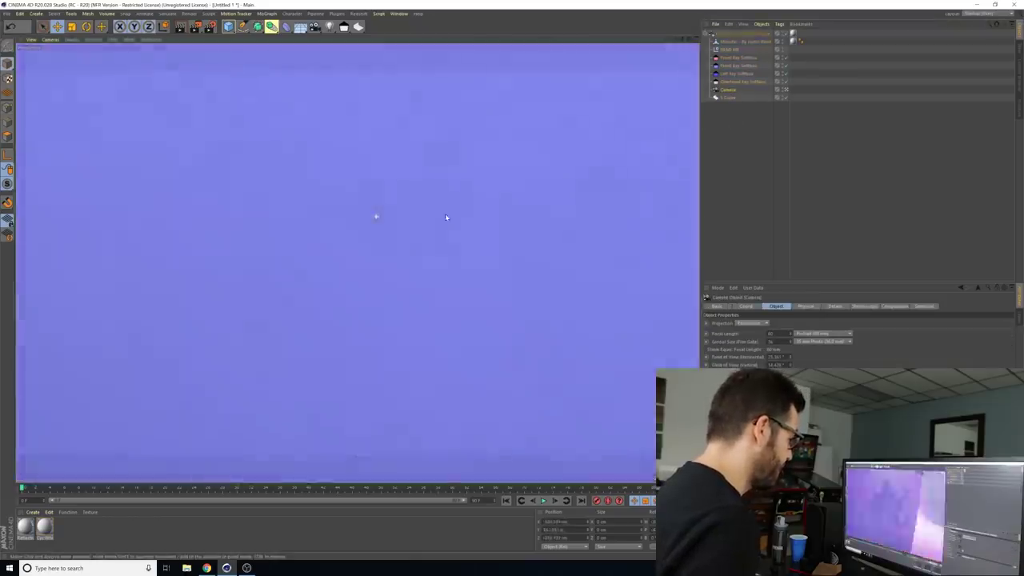
alt+drag(446, 216, 398, 244)
mouse_move(398, 245)
alt+right_down()
mouse_move(432, 247)
mouse_move(384, 244)
mouse_move(392, 237)
alt+right_up()
mouse_move(392, 237)
alt+mouse_down()
mouse_move(360, 248)
mouse_move(416, 260)
mouse_move(408, 252)
alt+mouse_up()
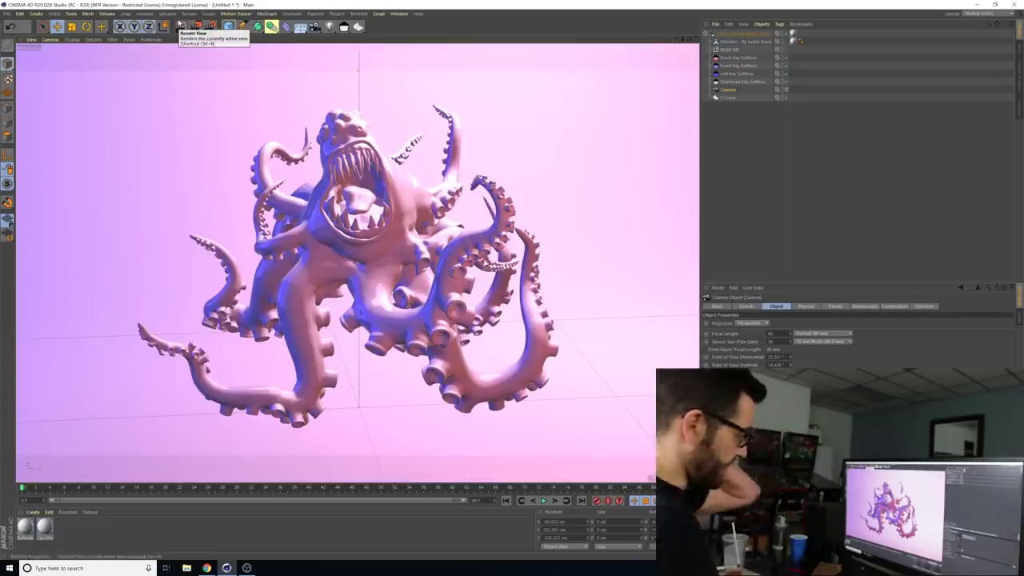
Render a viewport preview of the monster, then open Render Settings and move the window lower.
click(181, 26)
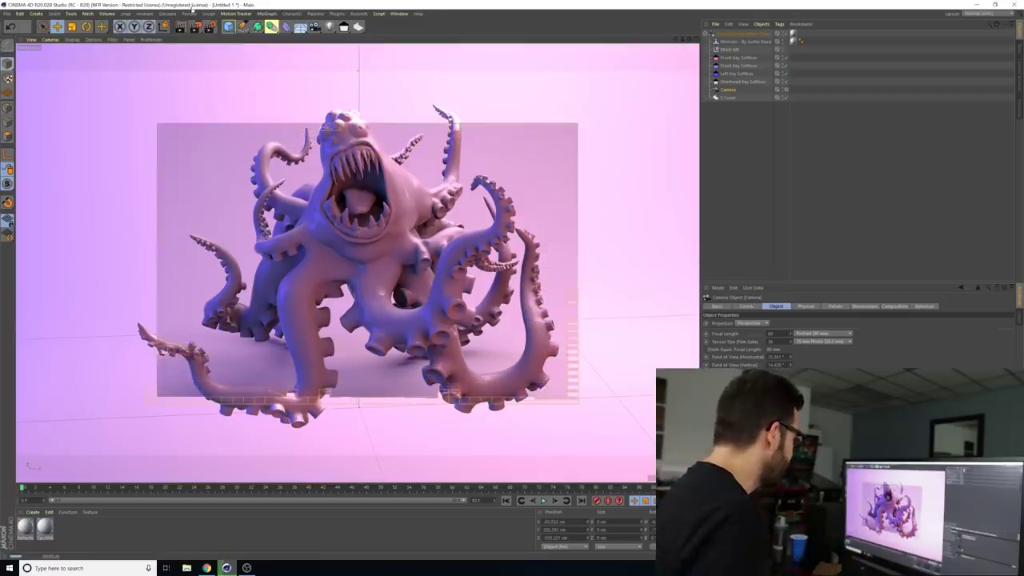
click(210, 28)
click(211, 30)
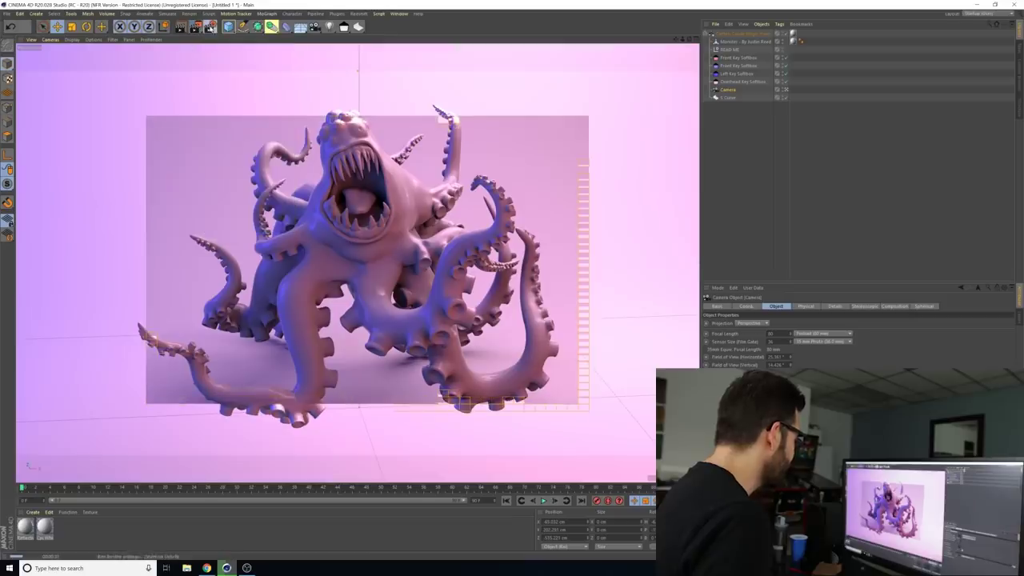
click(210, 28)
drag(272, 29, 282, 59)
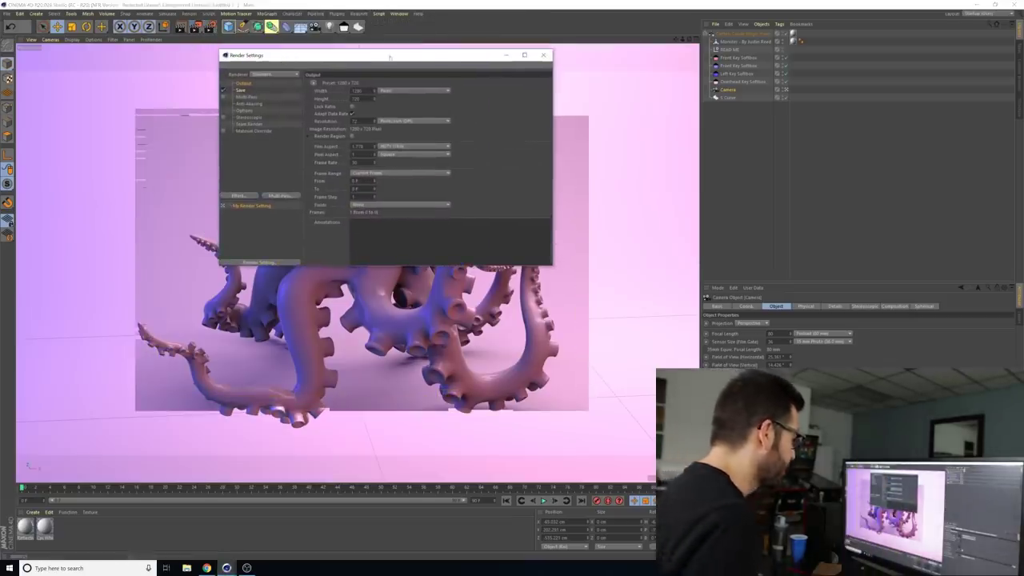
Switch the renderer to Physical with a Progressive sampler, close Render Settings, and render the monster.
drag(387, 57, 405, 95)
click(294, 113)
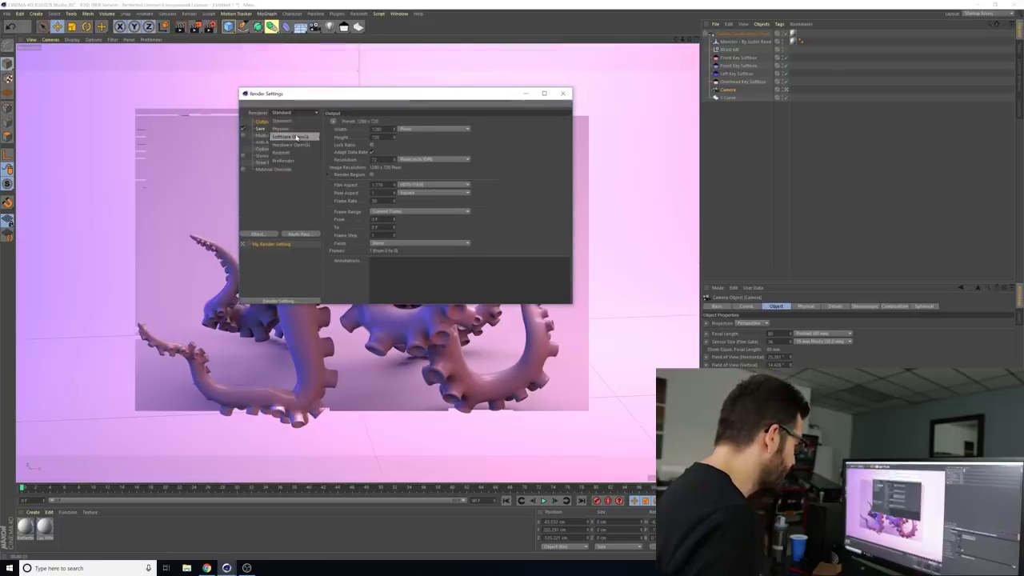
click(297, 130)
drag(352, 100, 356, 91)
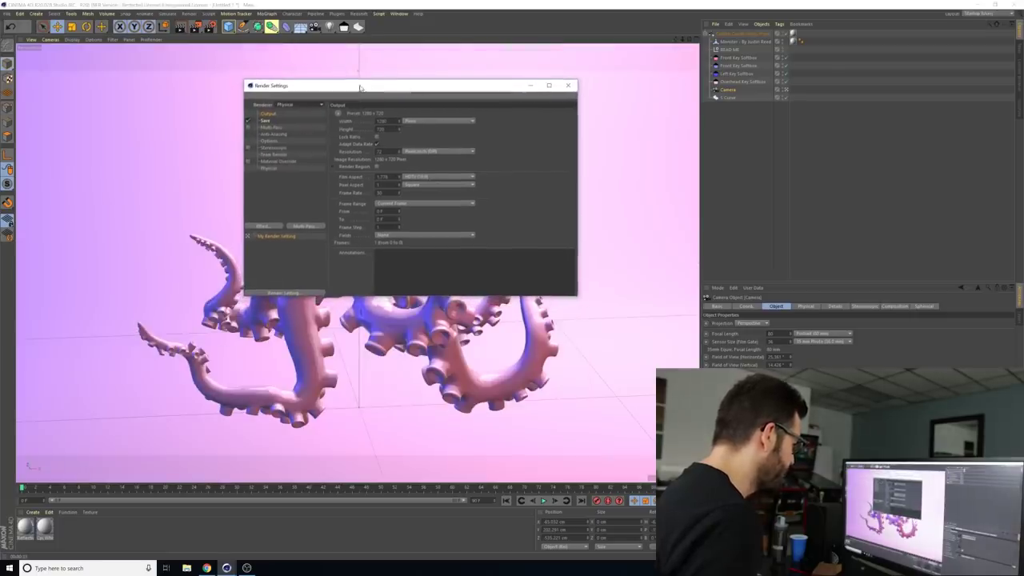
click(269, 168)
click(444, 174)
click(444, 198)
click(567, 85)
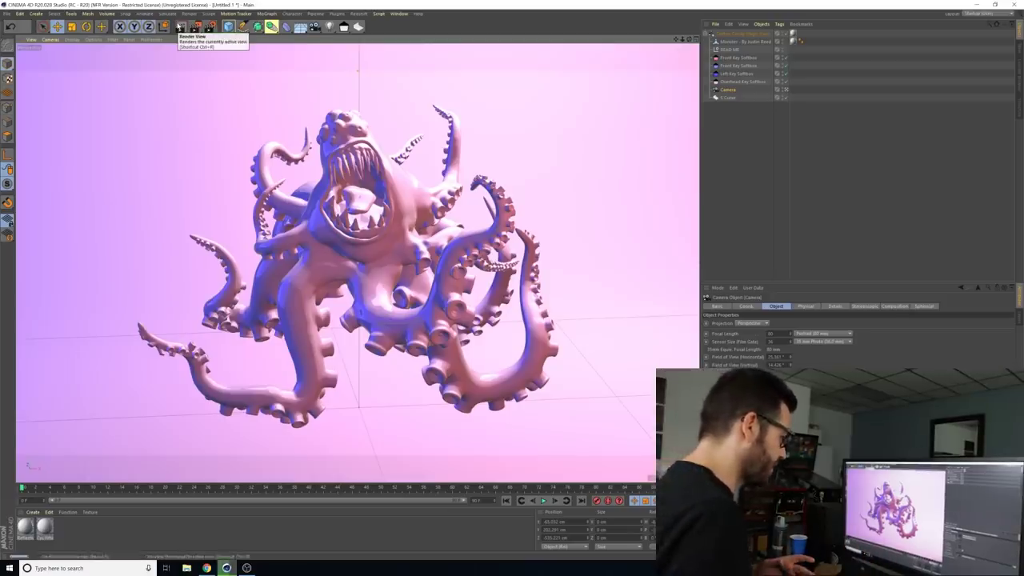
click(181, 28)
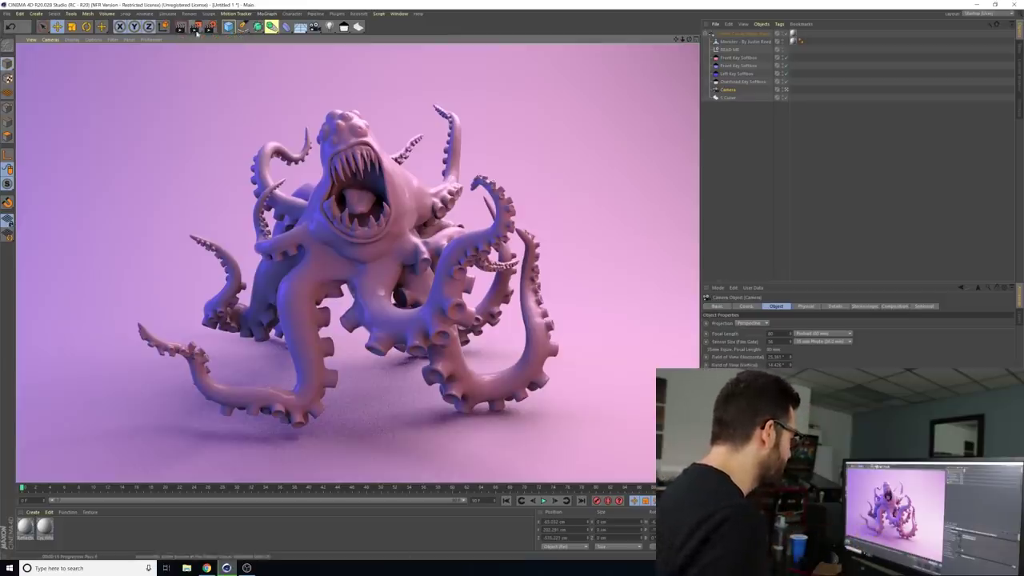
Add the Global Illumination effect with QMC as both primary and secondary method.
click(210, 26)
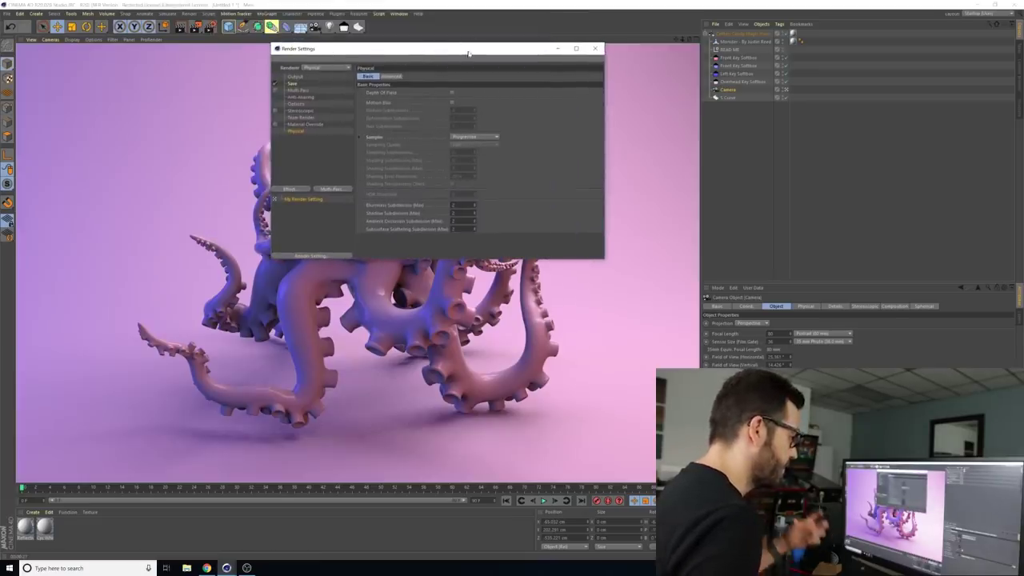
drag(469, 54, 522, 114)
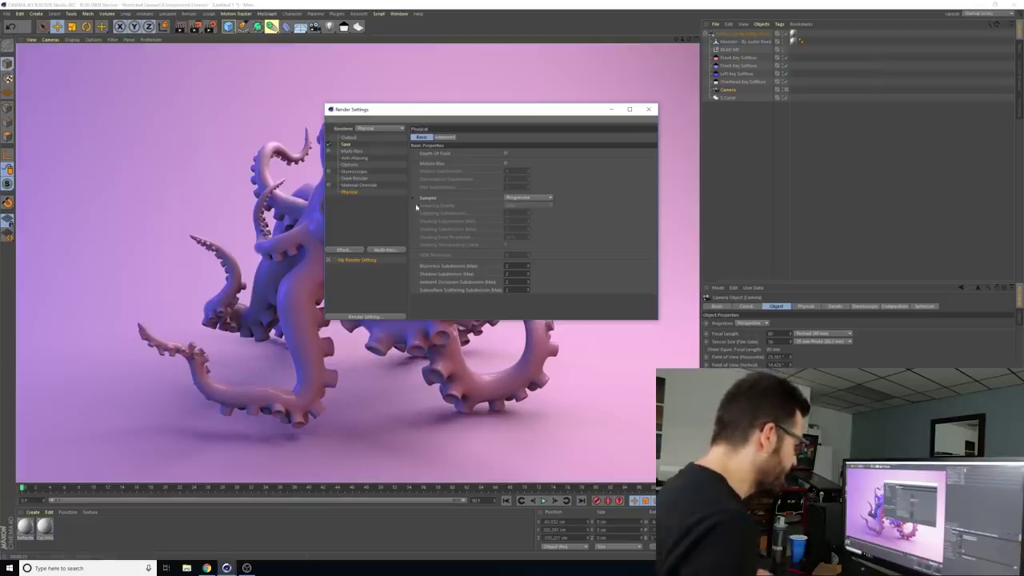
click(348, 194)
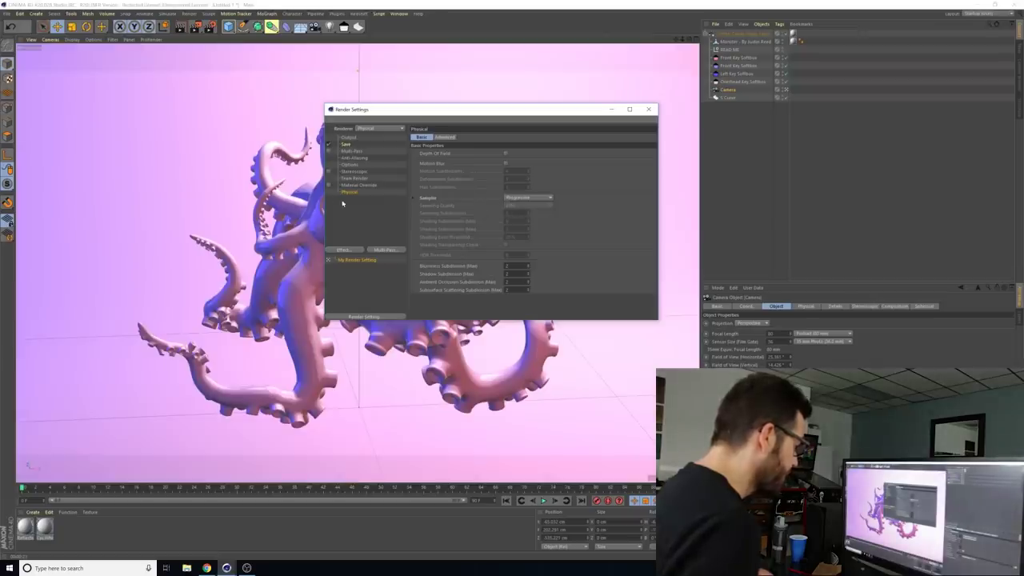
click(353, 252)
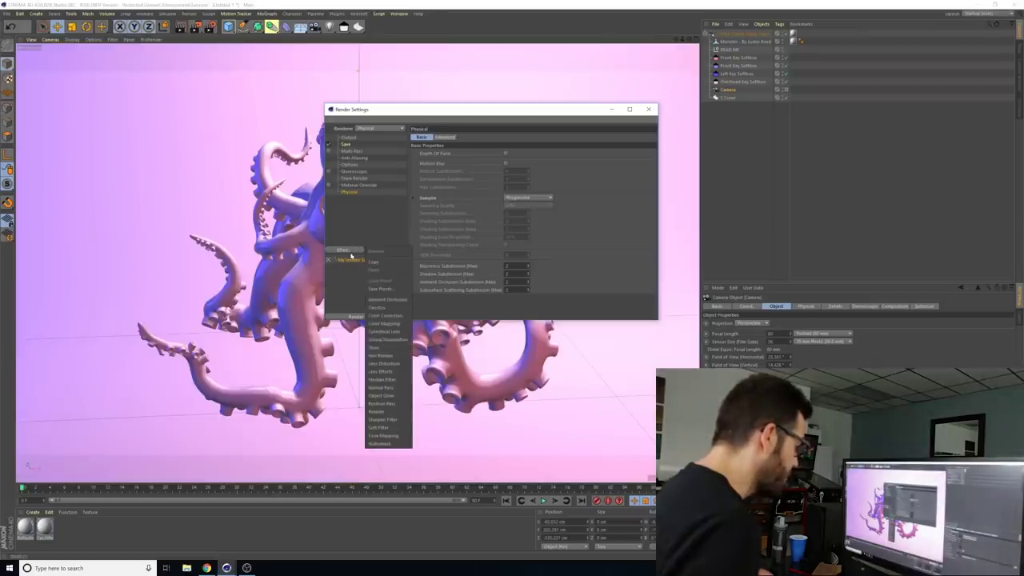
click(390, 343)
click(502, 163)
click(502, 163)
click(496, 164)
click(494, 172)
click(501, 171)
click(500, 172)
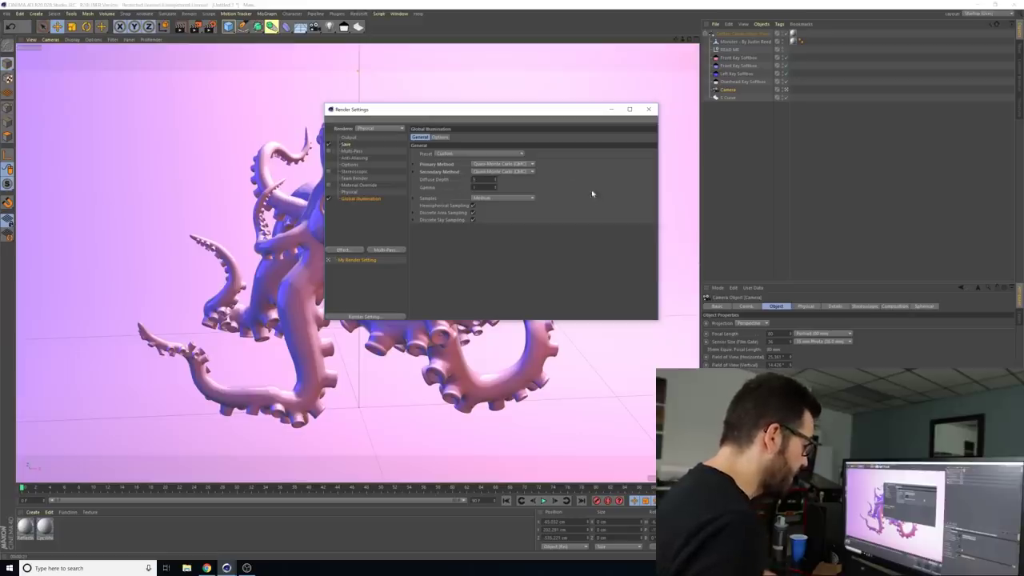
click(649, 110)
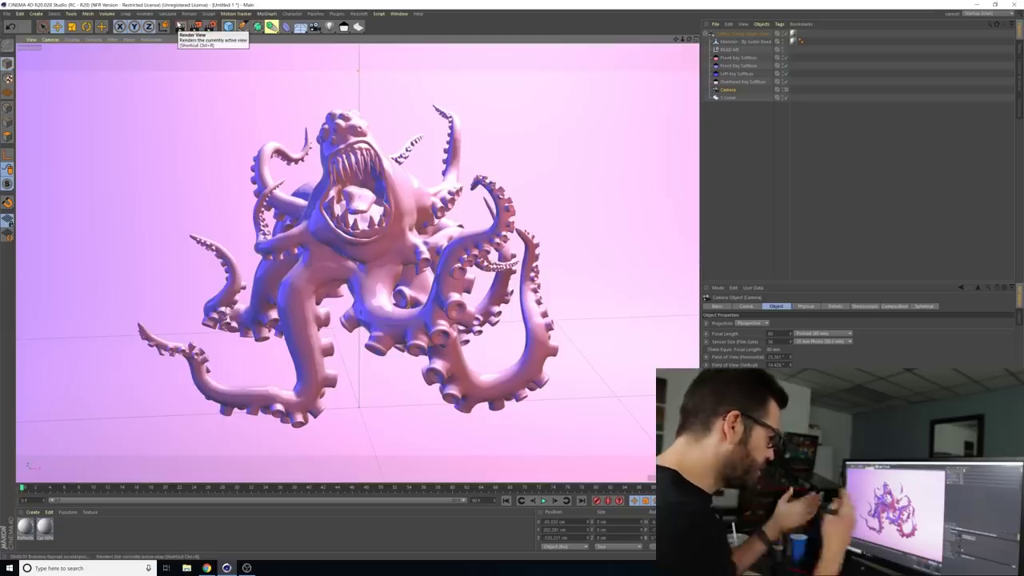
Render the monster with global illumination, then reframe and zoom in close on its open mouth.
click(180, 27)
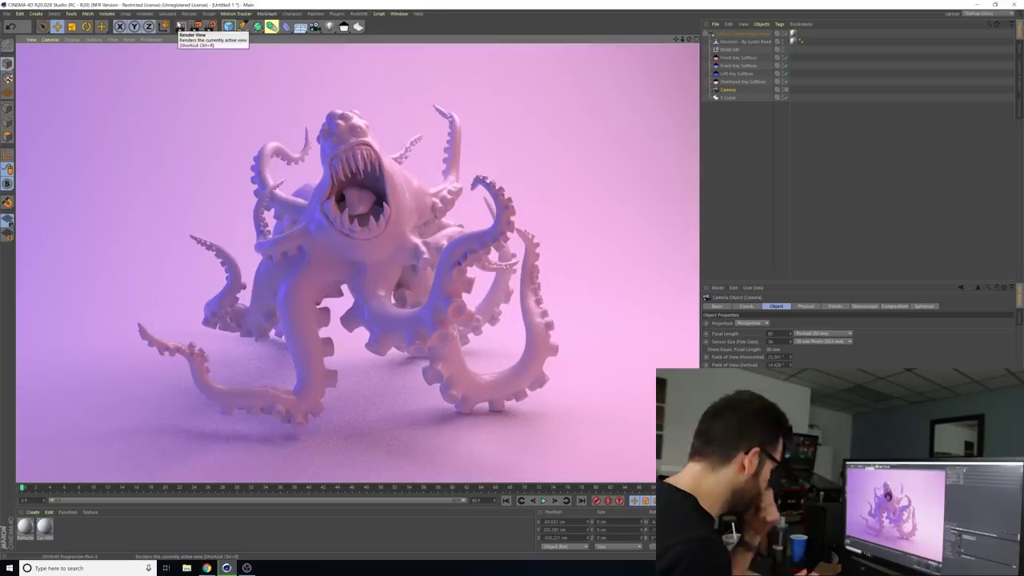
alt+drag(404, 301, 376, 264)
key(ctrl+shift+z)
scroll(392, 284, up, 10)
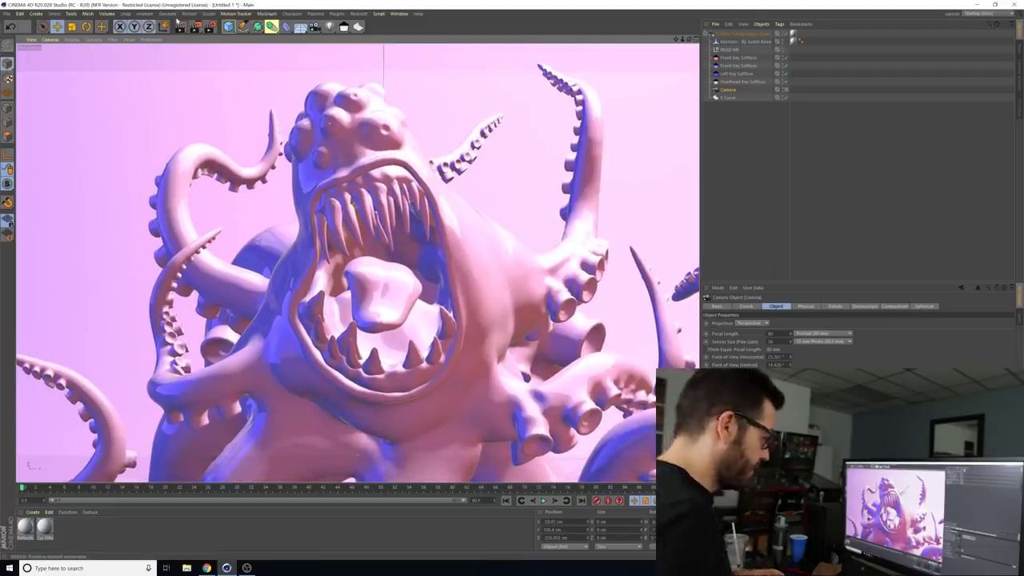
Render the mouth close-up, then orbit to a low angle showing the head and tentacles.
click(178, 22)
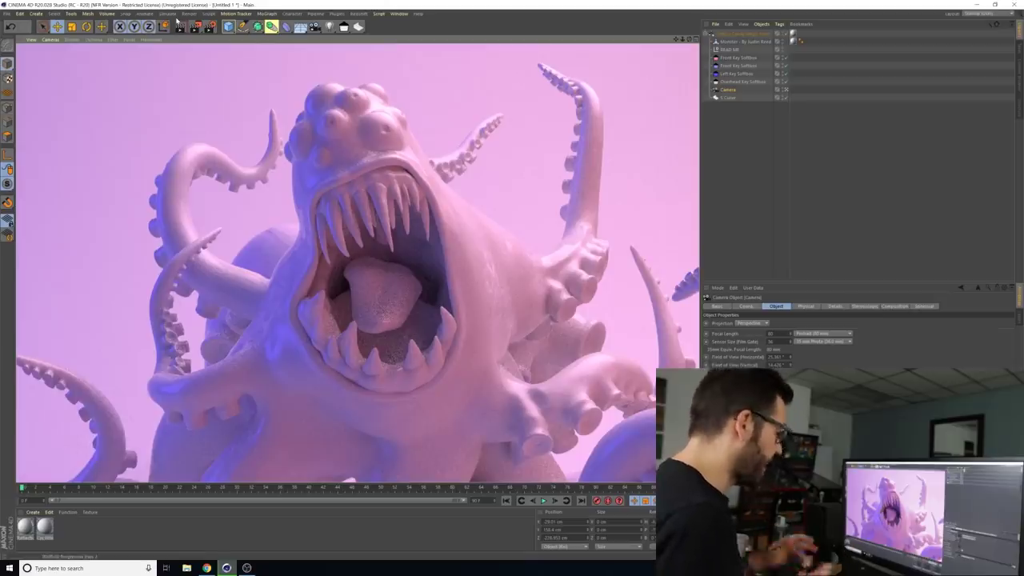
mouse_move(360, 310)
alt+mouse_down()
mouse_move(384, 321)
mouse_move(343, 316)
alt+mouse_up()
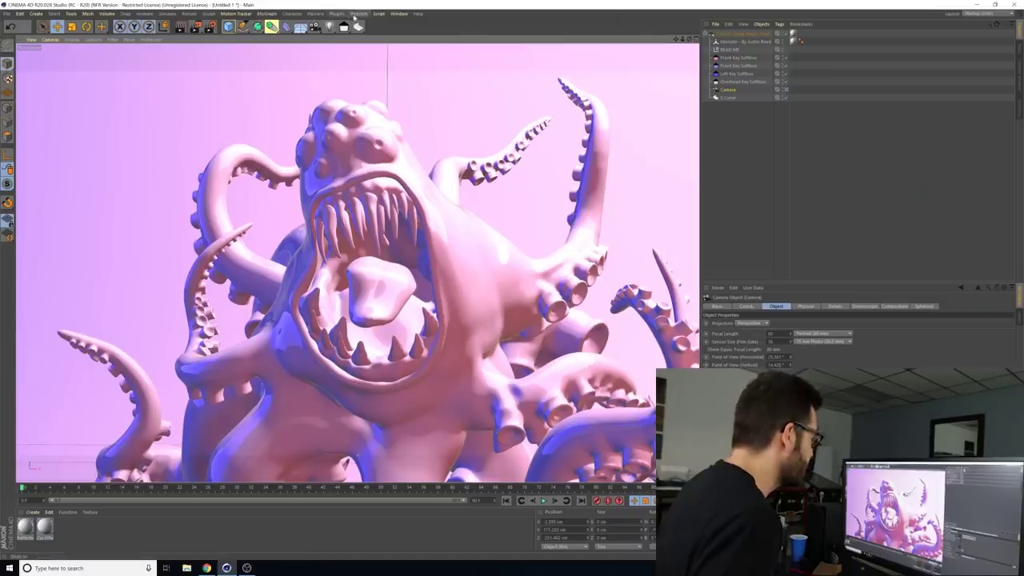
Set the Cotton Candy Magic Hour light kit's renderer to Redshift.
click(731, 33)
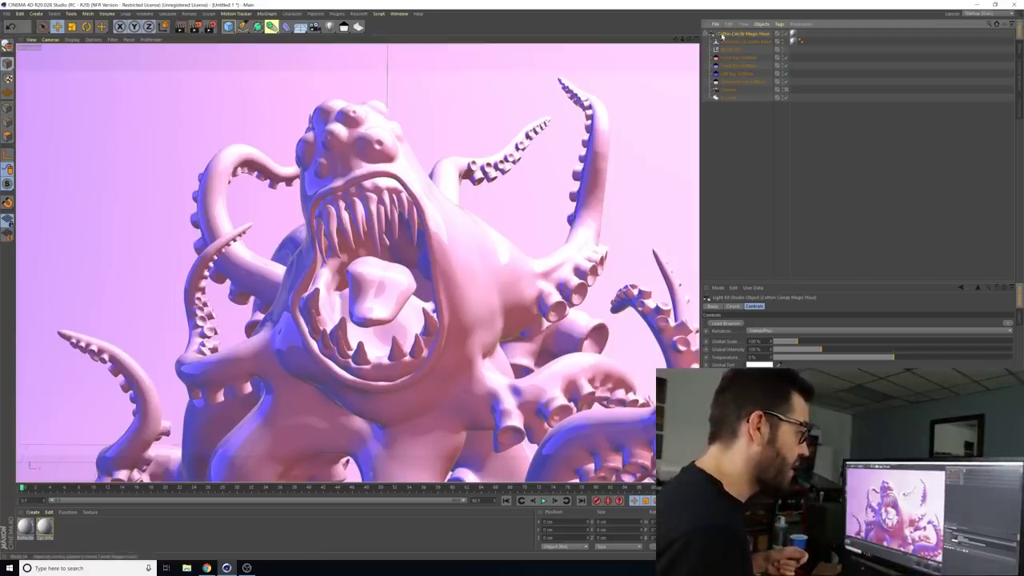
click(761, 331)
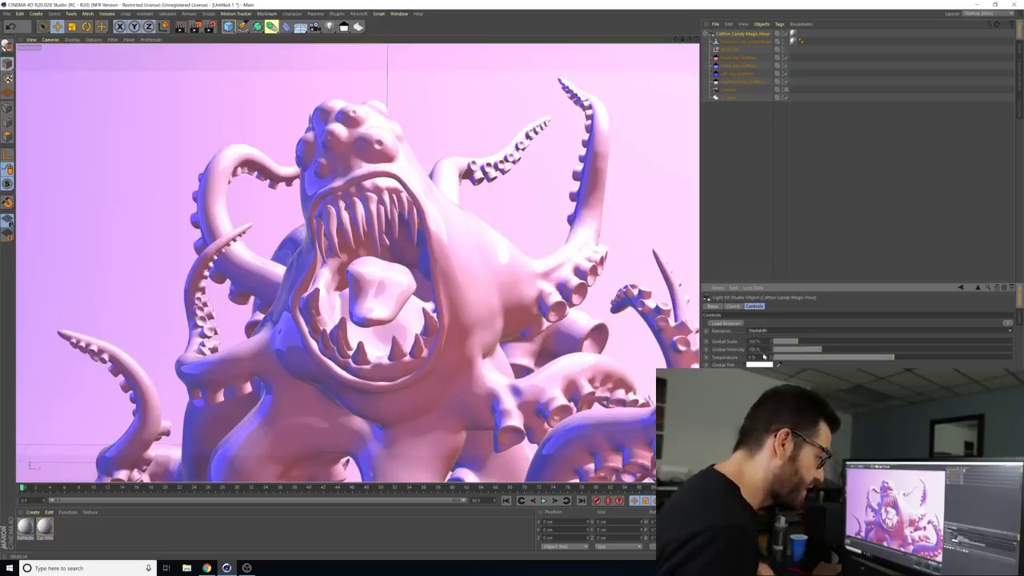
click(763, 347)
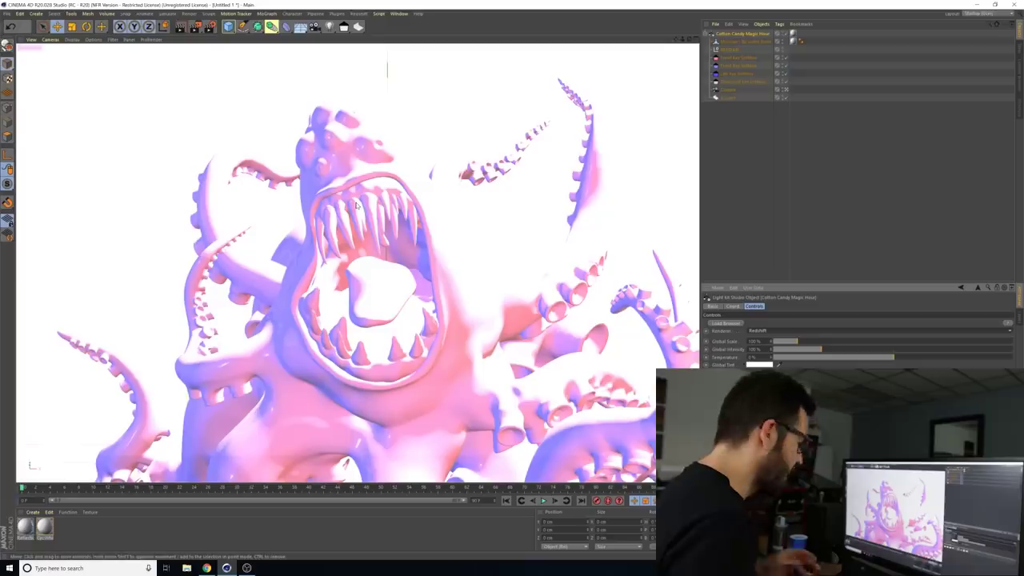
Bring up the Redshift material types in the Material Manager's Create menu.
click(33, 512)
mouse_move(80, 427)
mouse_move(133, 429)
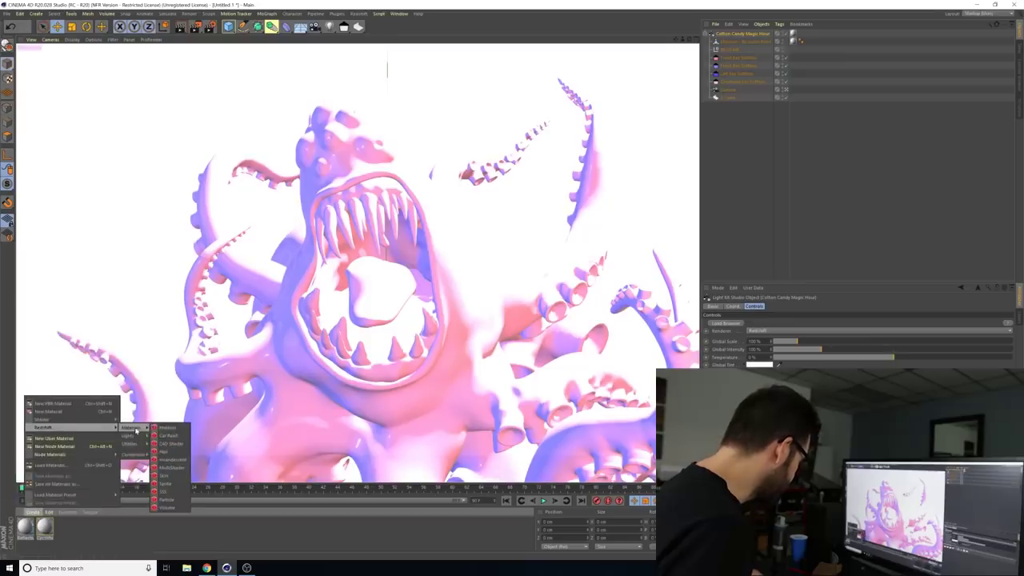
Create an RS Material, drag it onto the monster, then add a second RS Material.
click(167, 428)
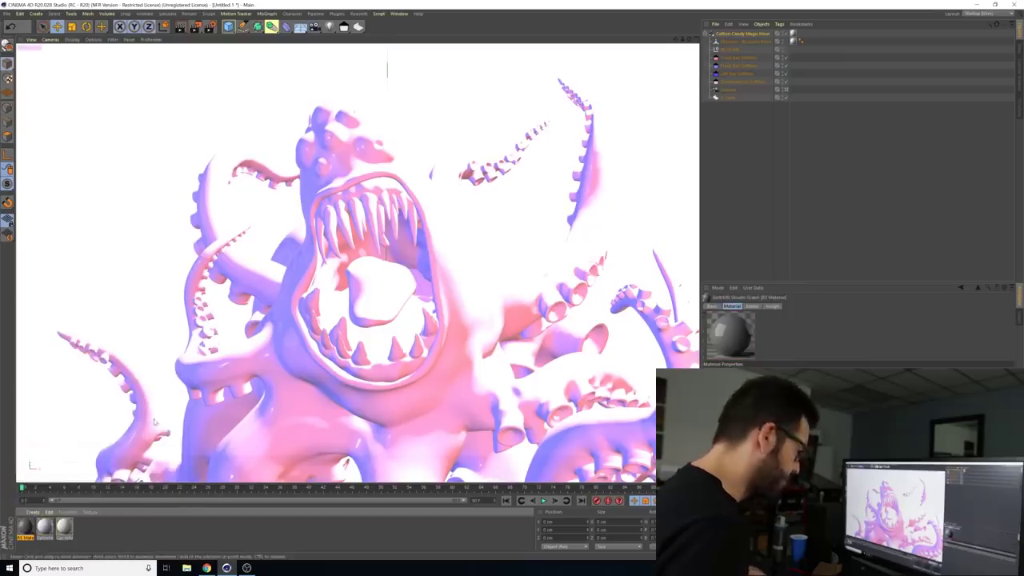
drag(63, 527, 816, 82)
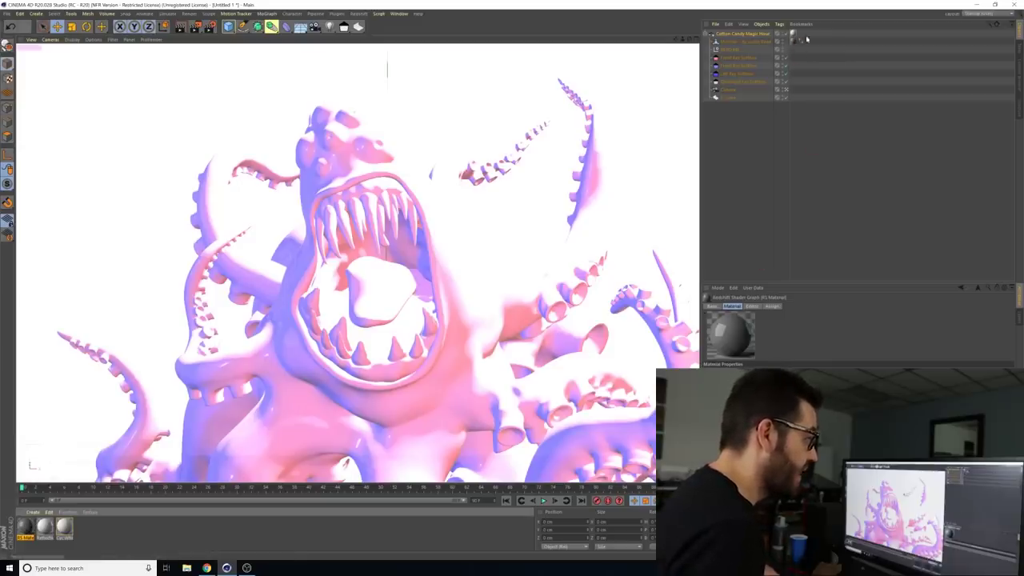
click(32, 512)
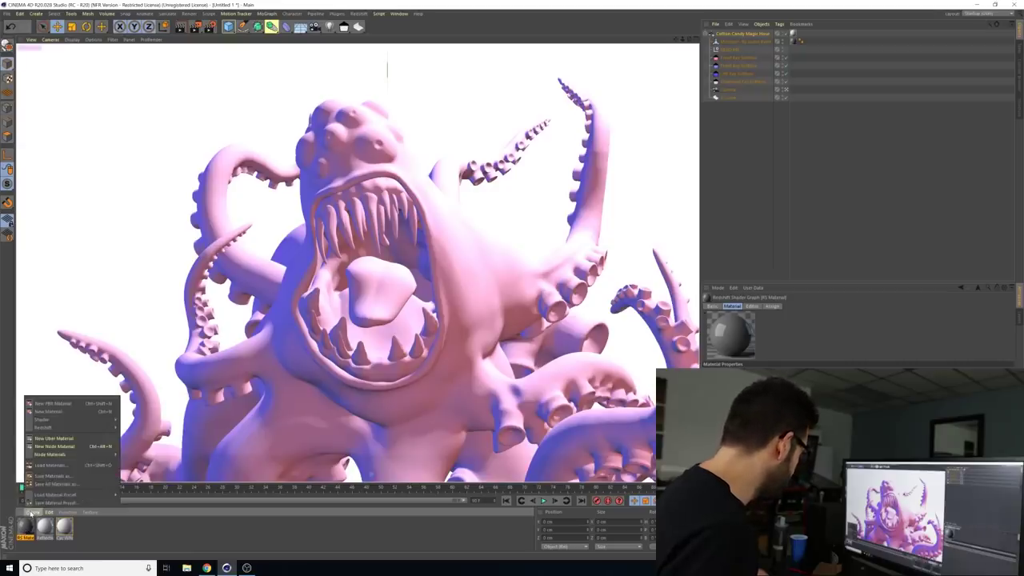
mouse_move(50, 429)
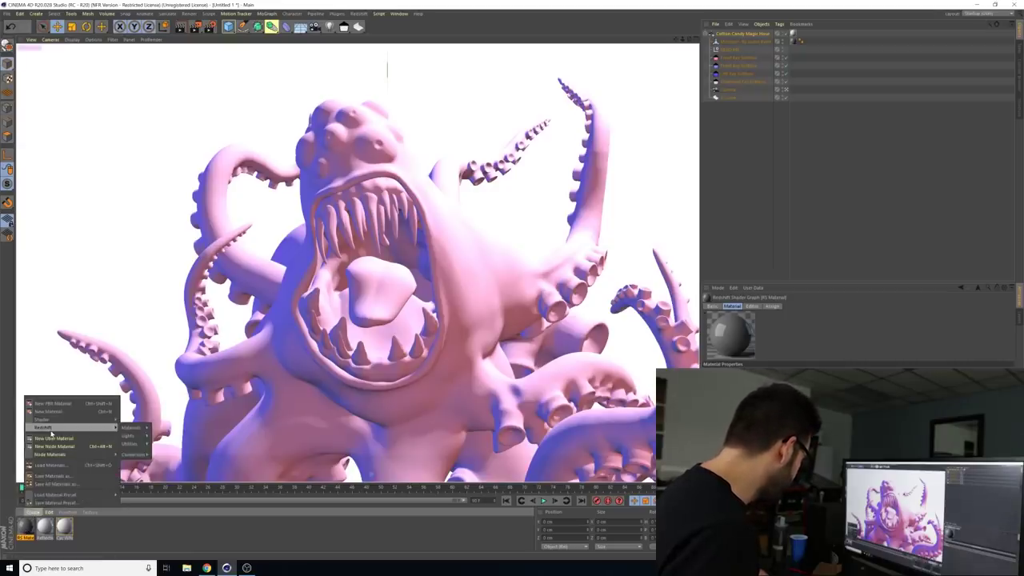
click(168, 429)
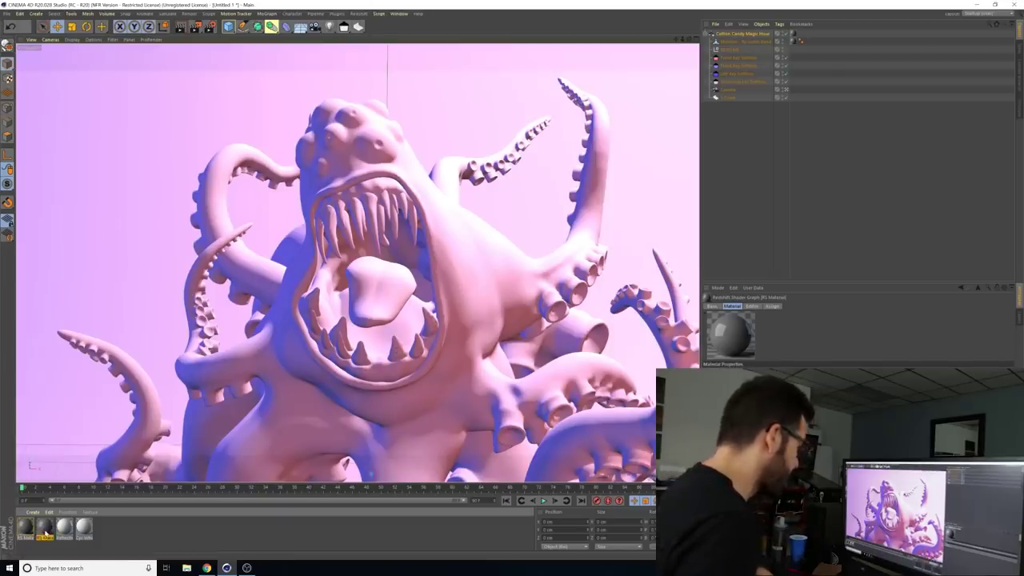
Make the RS material's diffuse colour white in its shader graph, then close the graph and material editor.
double_click(44, 528)
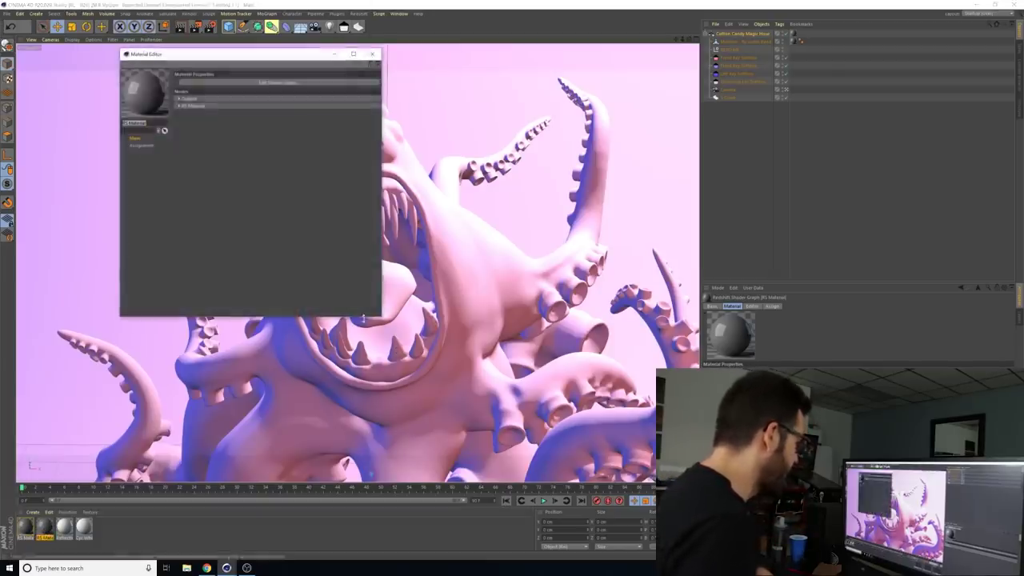
click(279, 82)
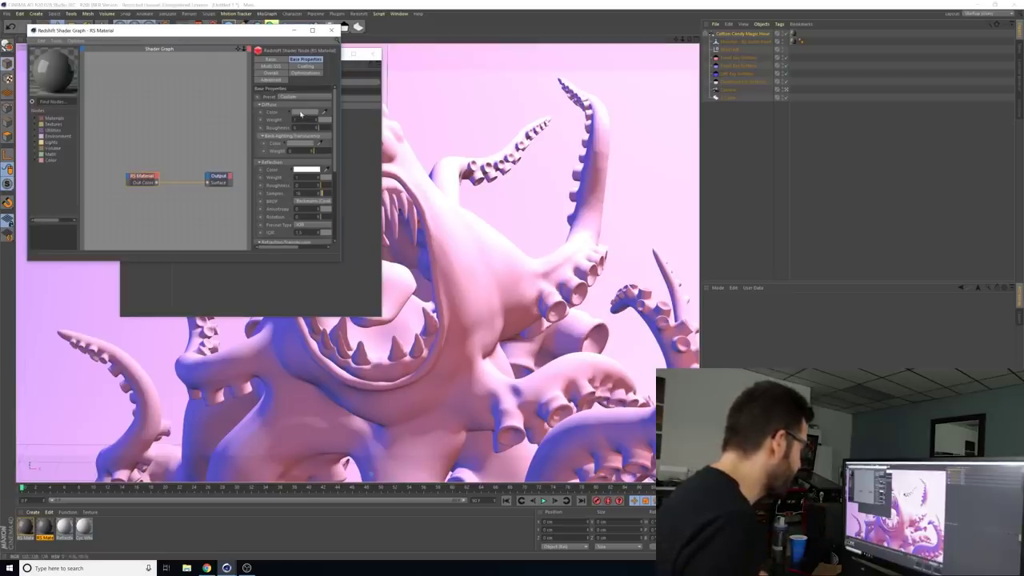
click(297, 113)
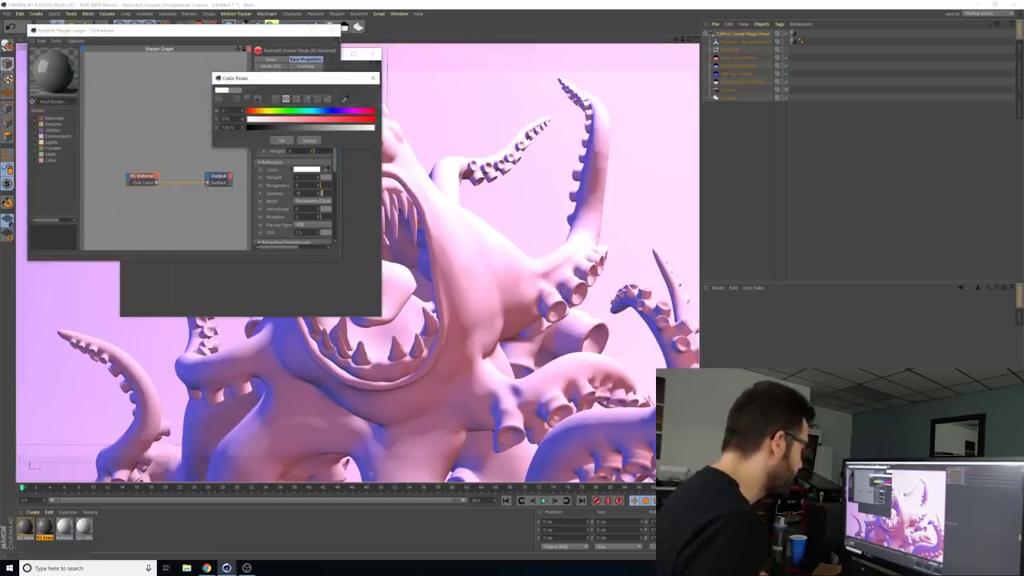
click(279, 141)
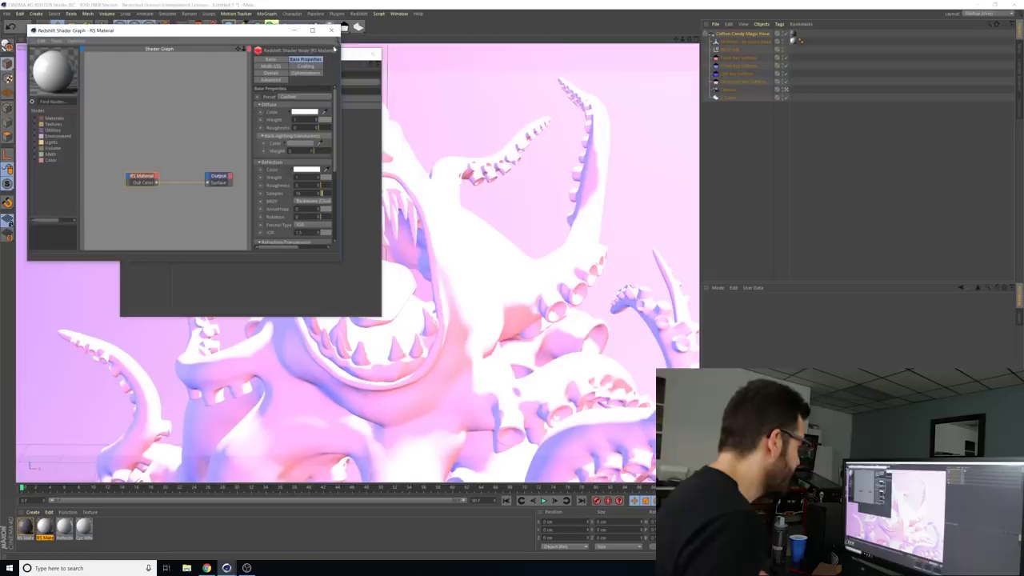
click(331, 30)
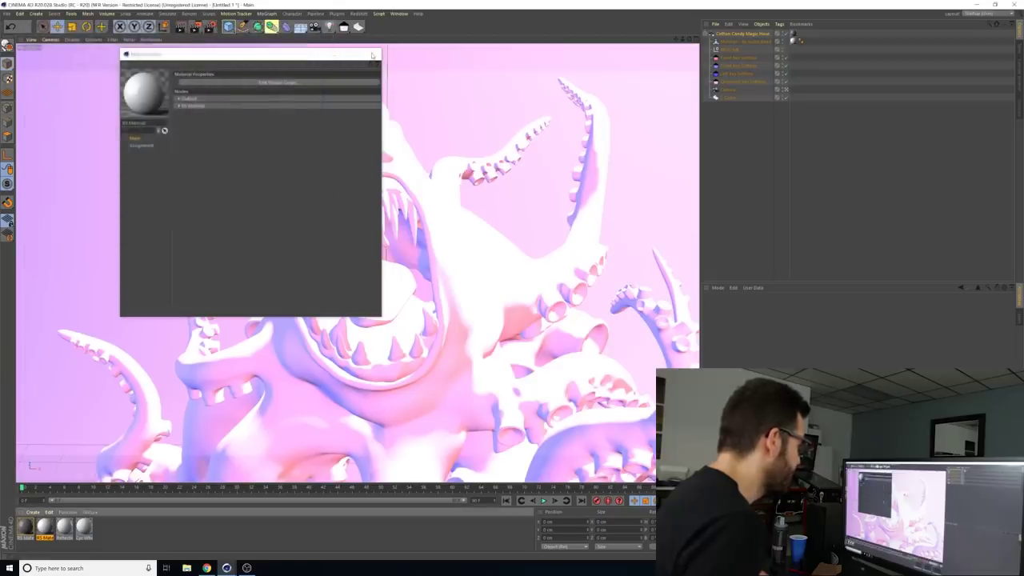
click(372, 55)
click(359, 14)
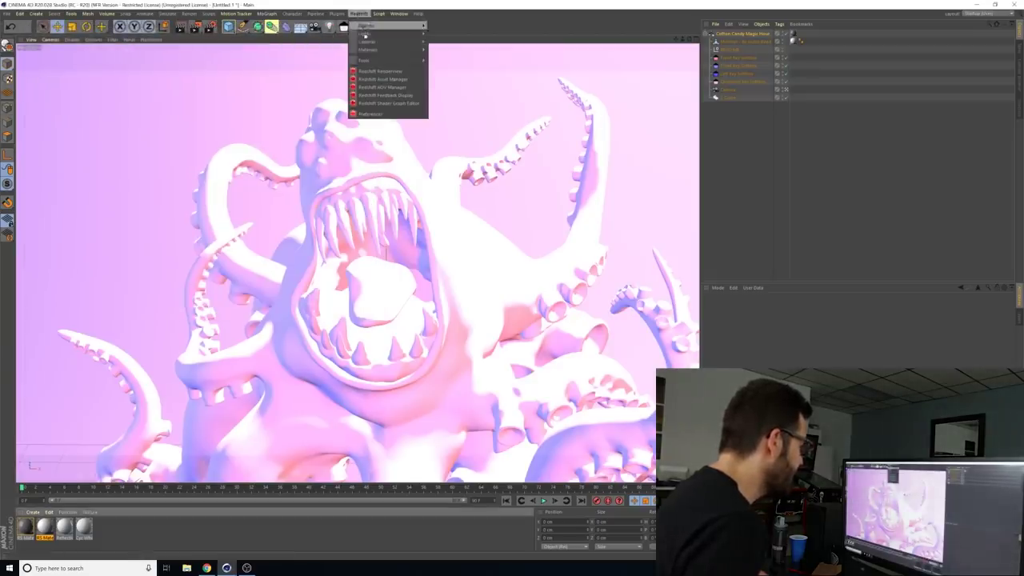
Start an IPR render in the Redshift RenderView and move and enlarge its window.
click(406, 73)
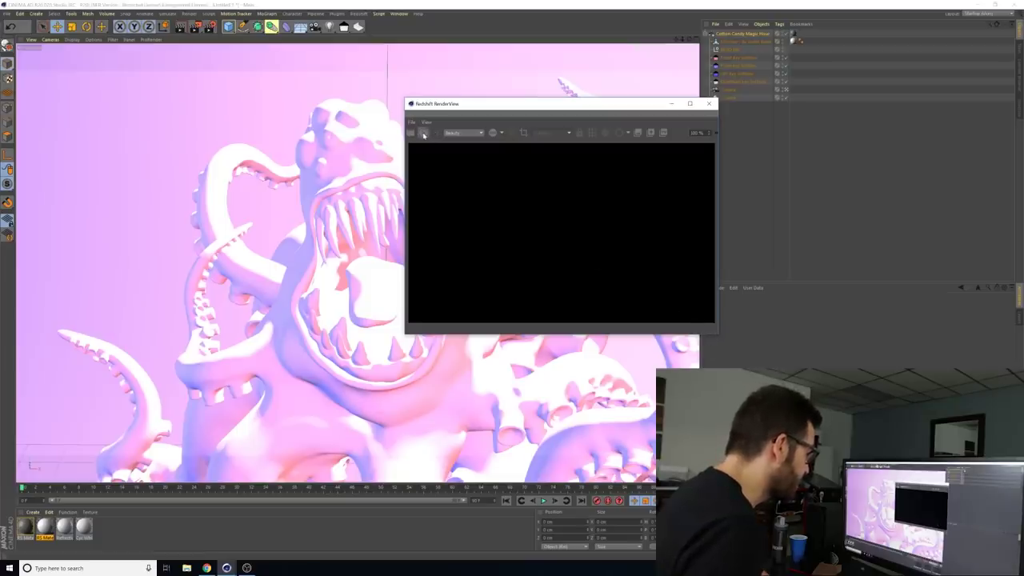
click(425, 138)
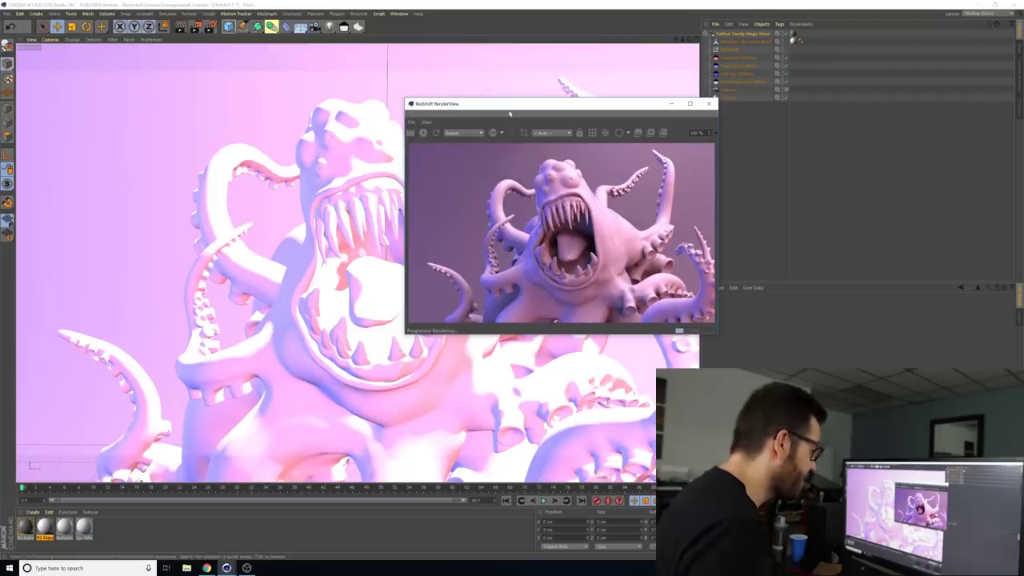
drag(526, 108, 356, 52)
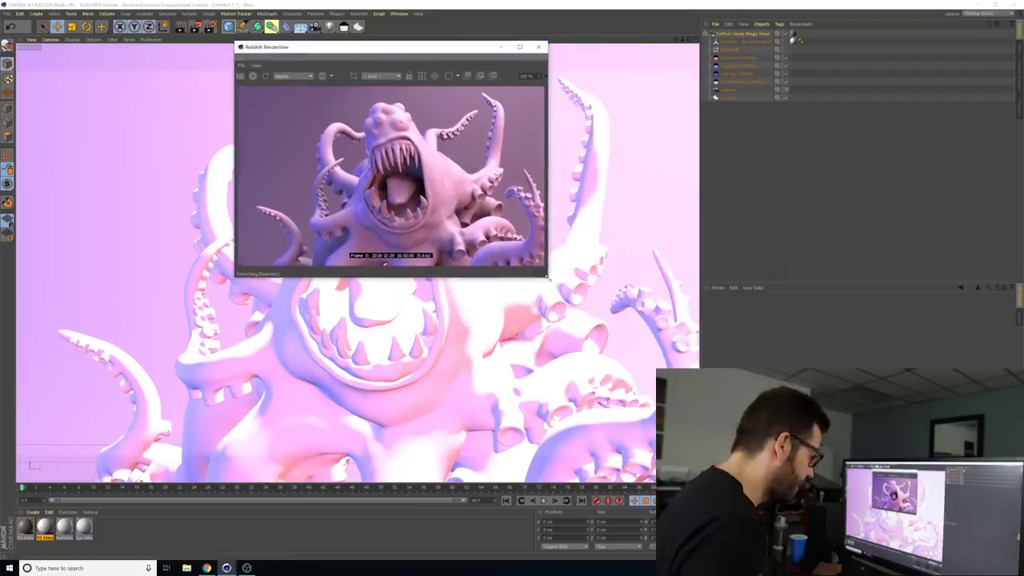
drag(548, 277, 845, 505)
drag(593, 37, 545, 26)
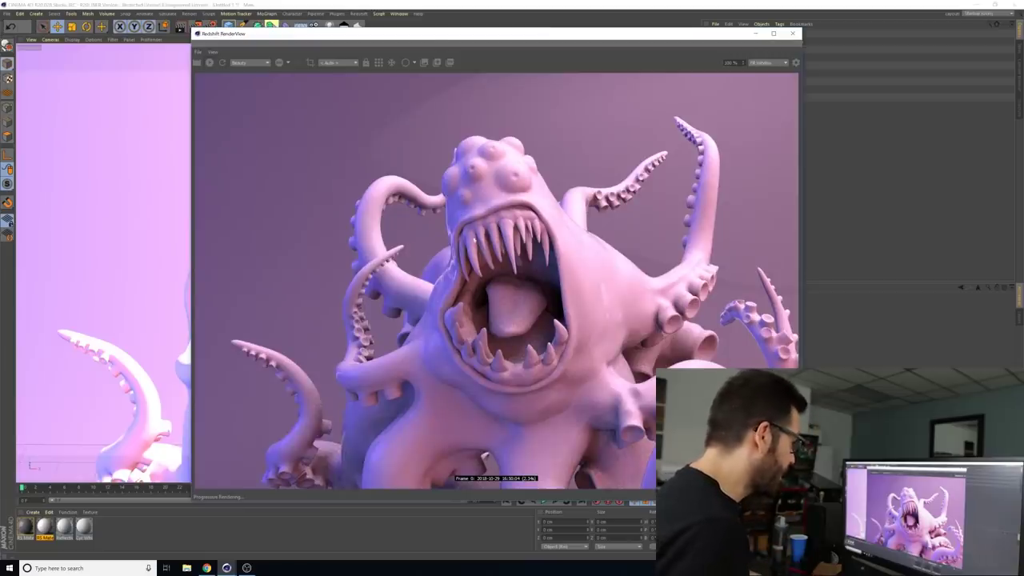
Move the RenderView right and orbit in to frame the monster's mouth among curling tentacles.
drag(429, 42, 644, 29)
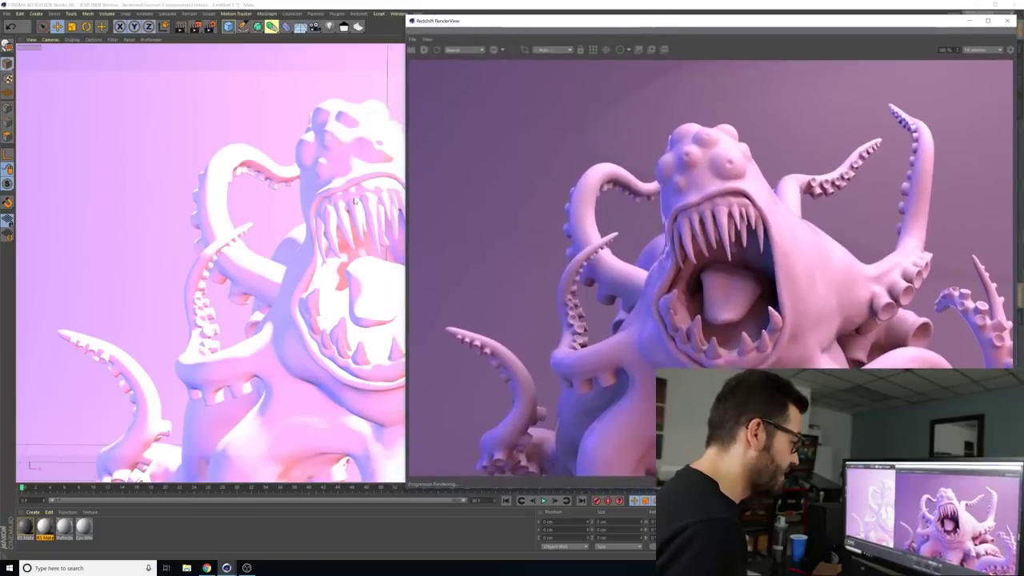
alt+drag(320, 252, 335, 234)
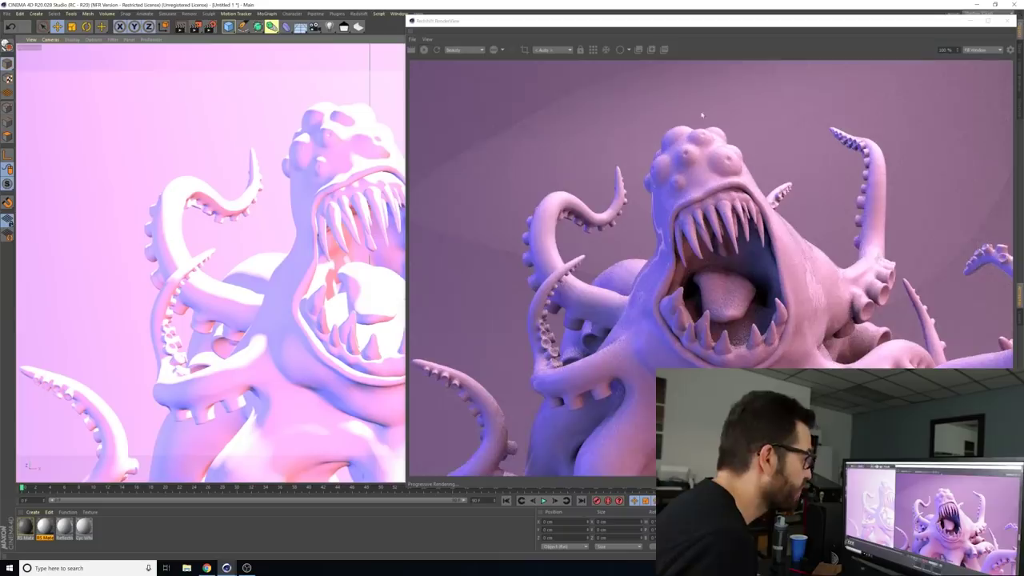
alt+drag(341, 271, 280, 261)
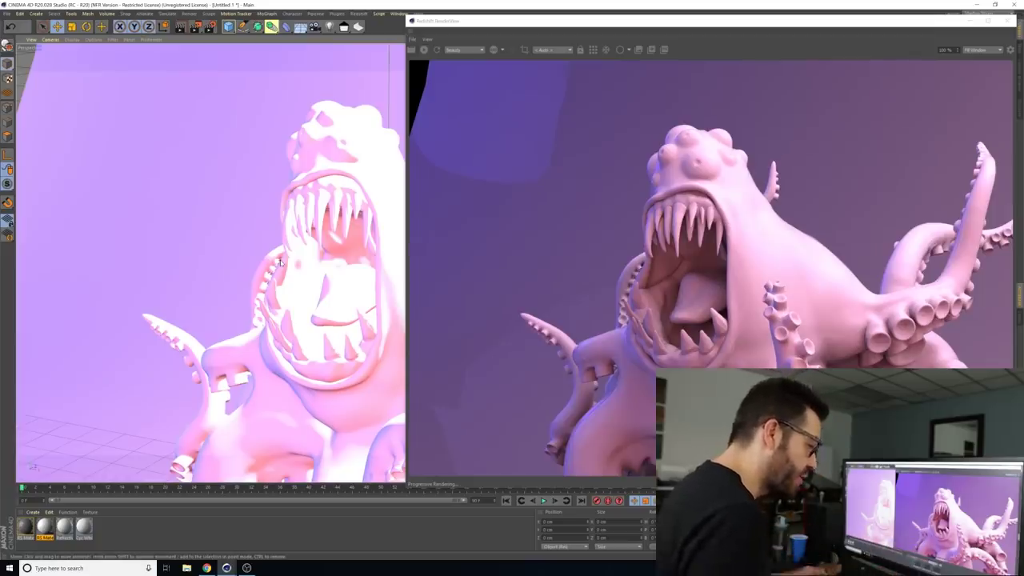
alt+drag(334, 242, 406, 231)
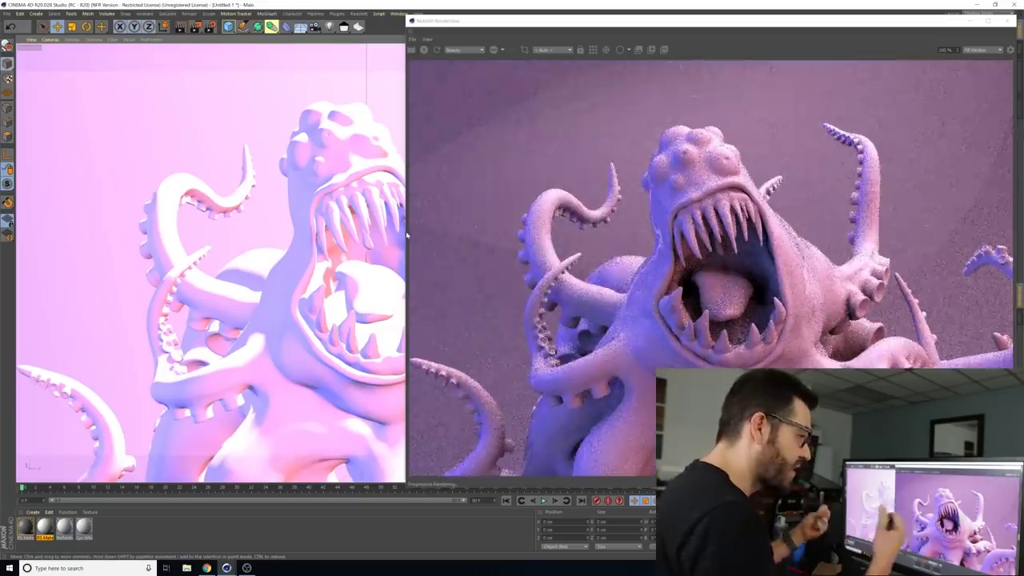
scroll(216, 233, up, 2)
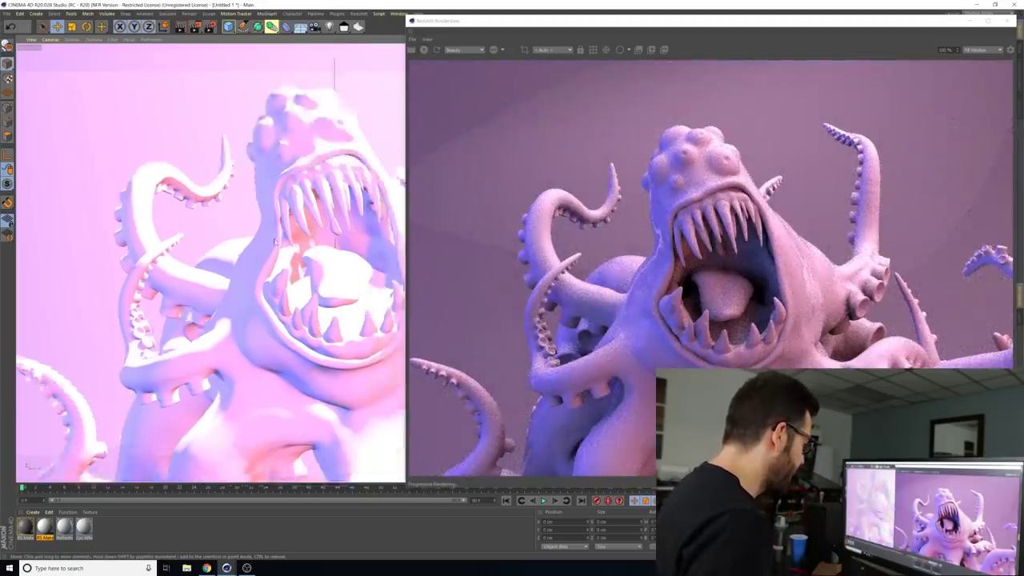
alt+drag(276, 239, 321, 315)
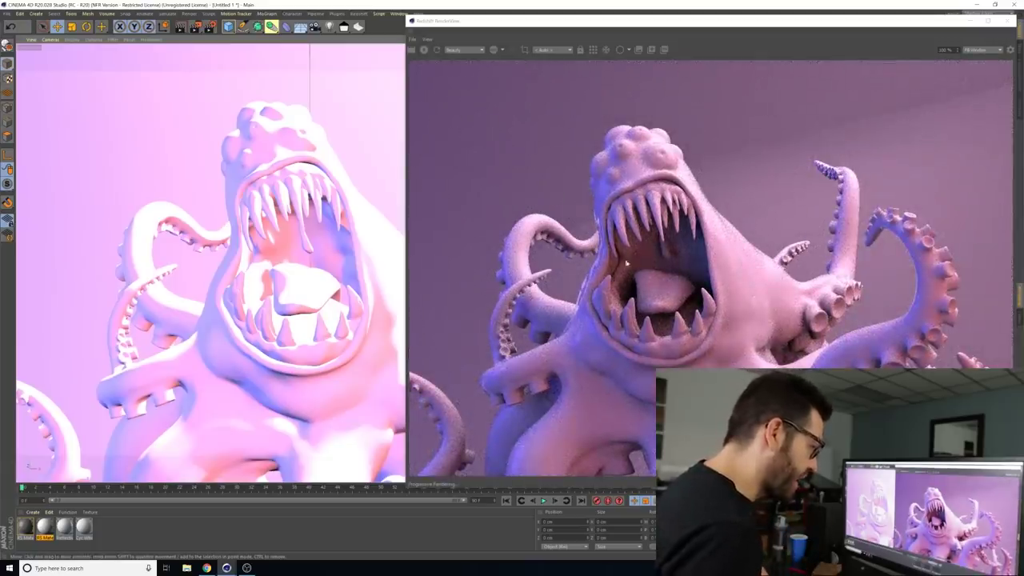
Raise RS Material.1's reflection roughness to about 0.422 in its shader graph.
double_click(23, 528)
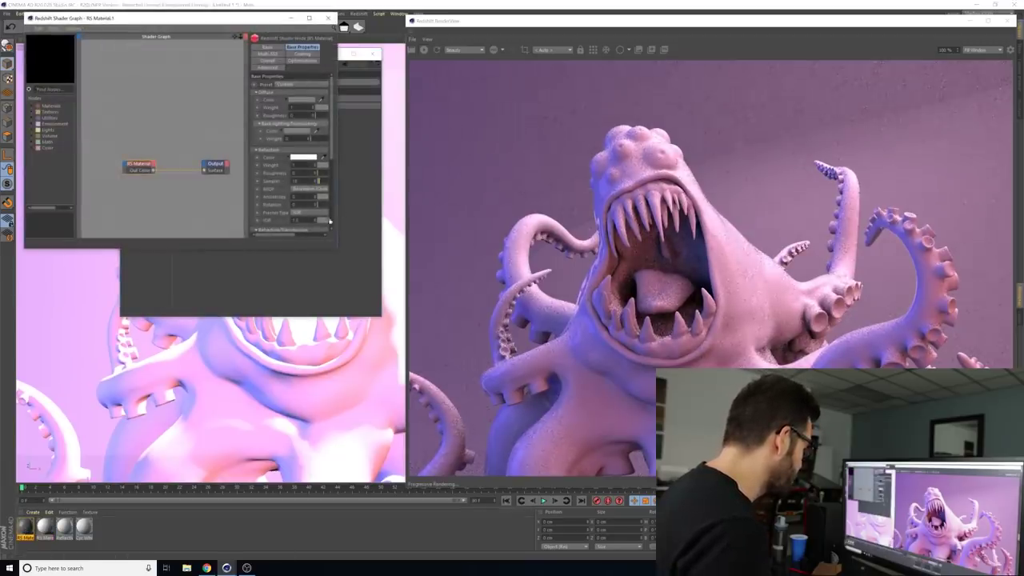
drag(337, 248, 426, 248)
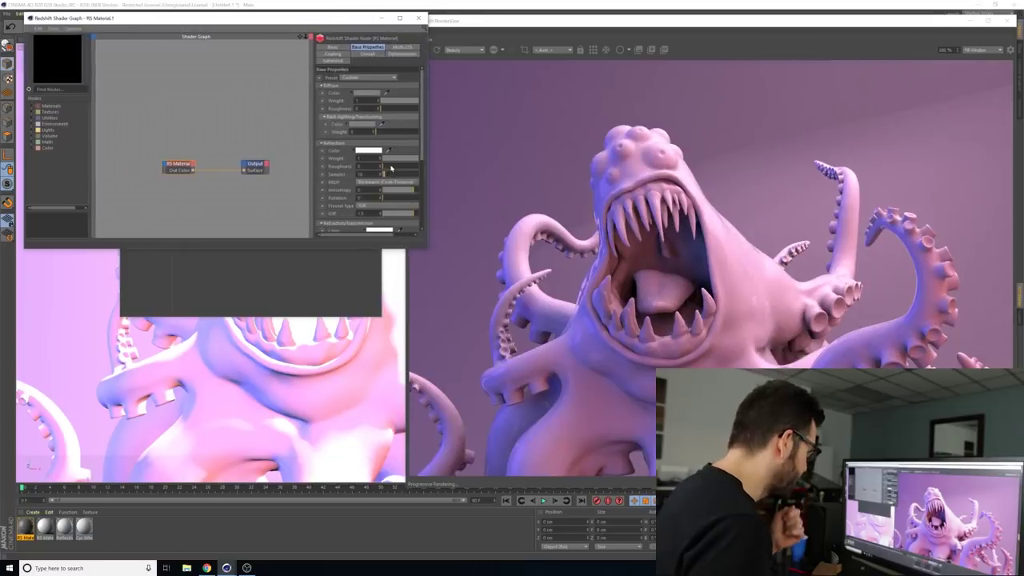
drag(404, 172, 409, 171)
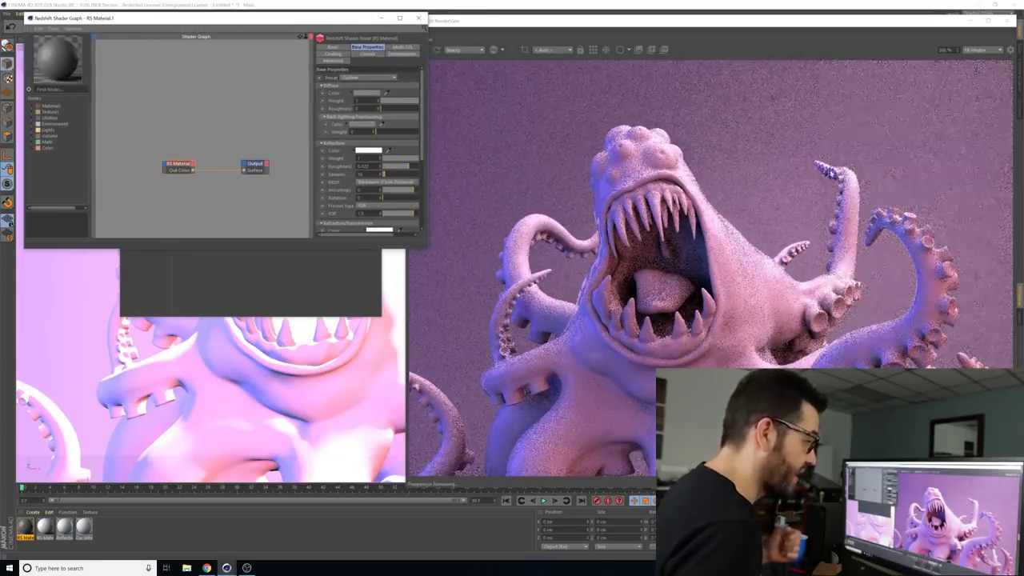
Set RS Material.1's diffuse colour to white and close the shader graph.
click(374, 95)
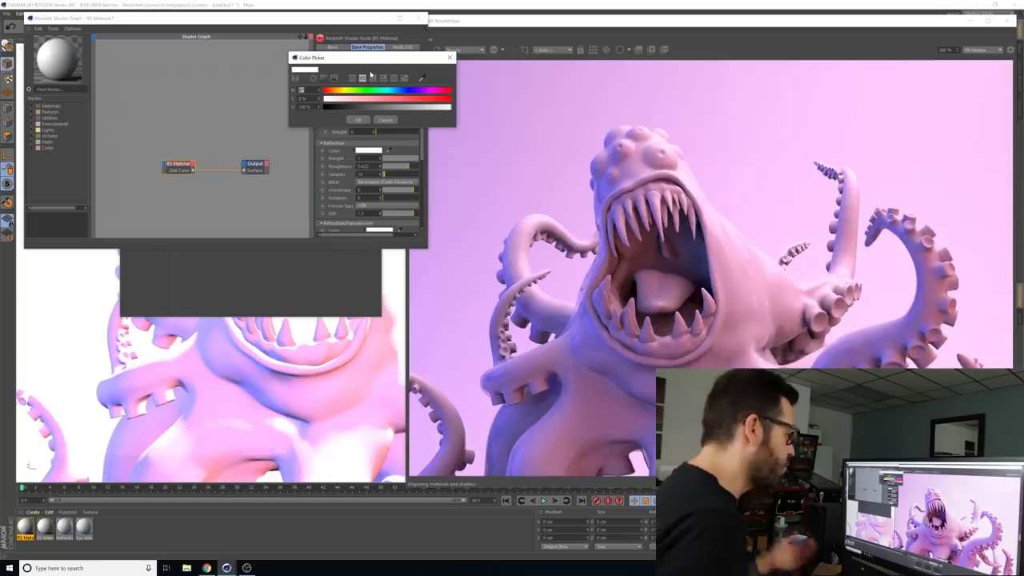
drag(344, 58, 439, 93)
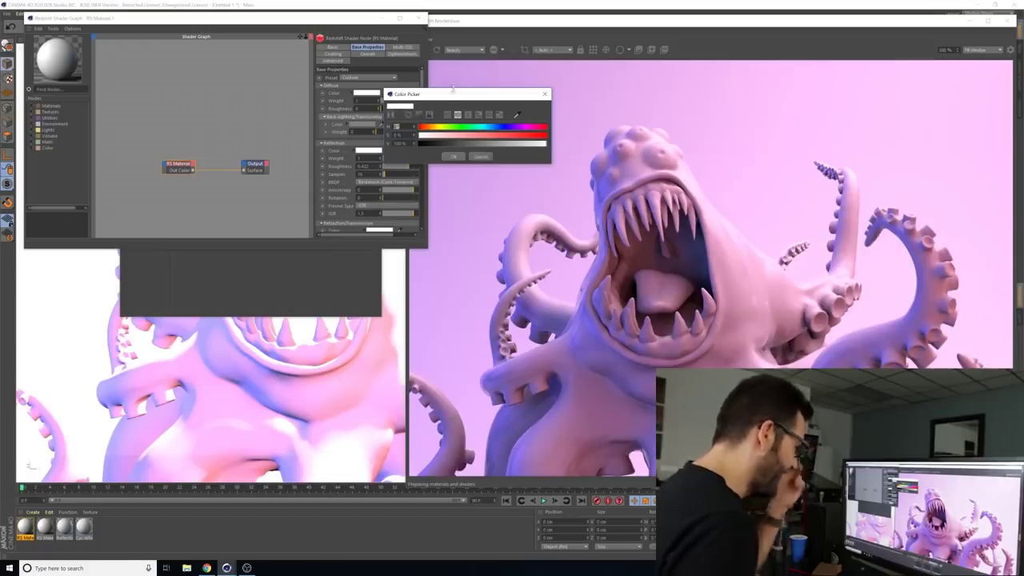
drag(451, 98, 435, 129)
drag(538, 137, 551, 139)
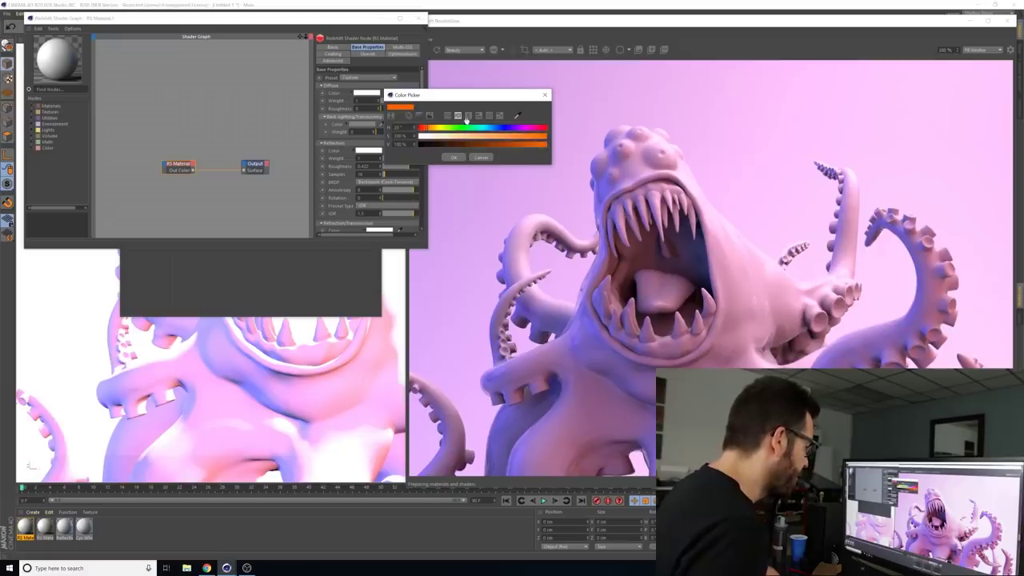
drag(462, 138, 464, 138)
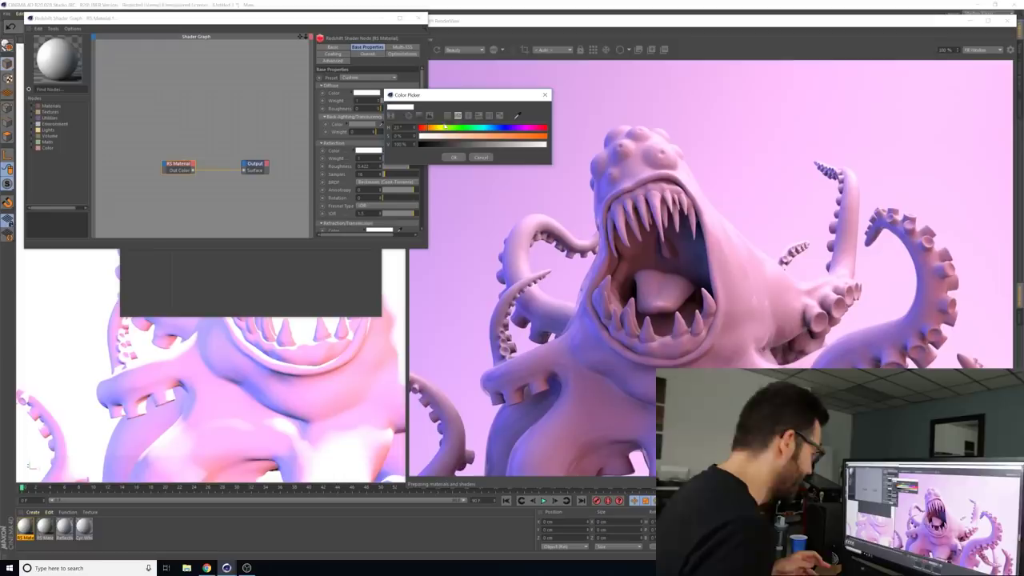
click(455, 157)
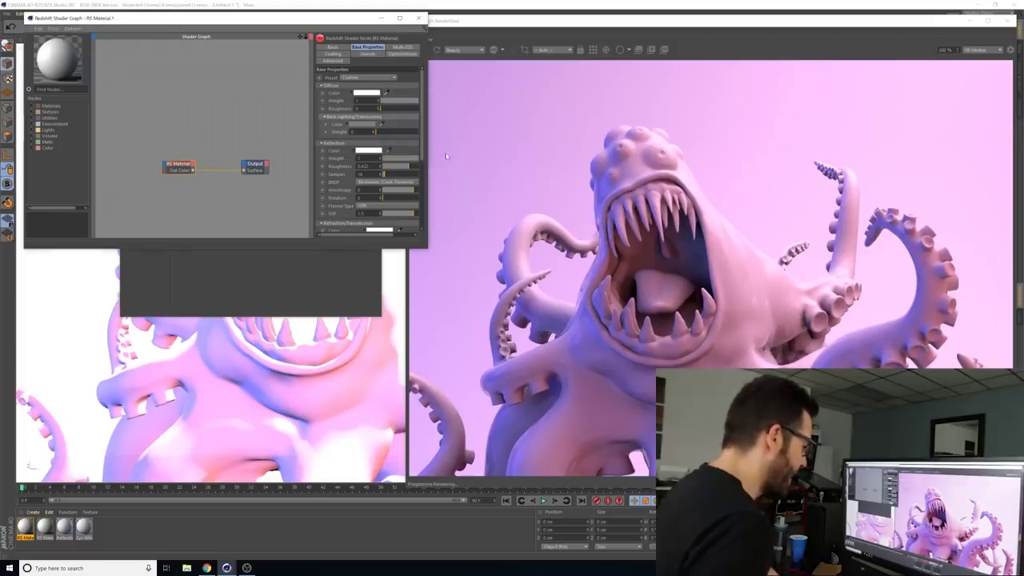
click(419, 17)
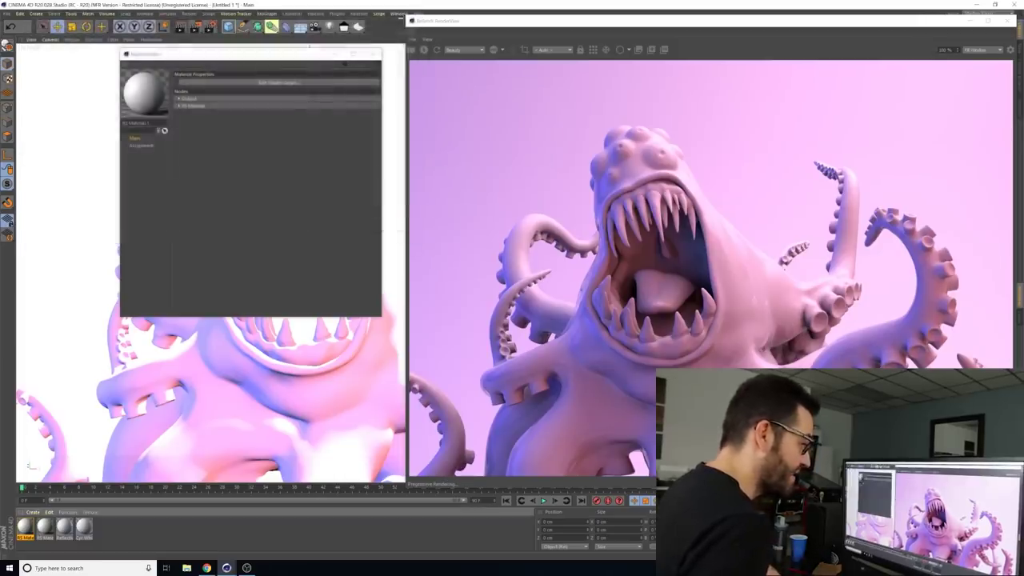